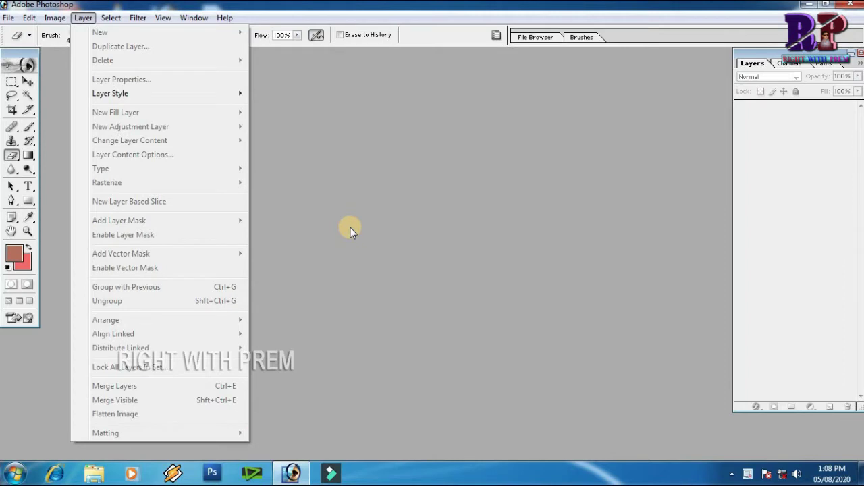
Step: Open the image portet 27 from the PORTRET folder and maximize its document window
{"action": "left_click", "coordinate": [399, 231]}
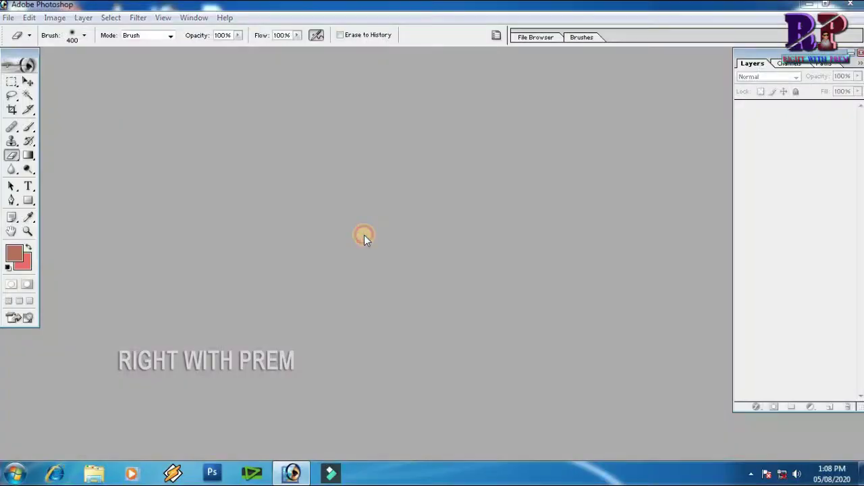
{"action": "double_click", "coordinate": [364, 235]}
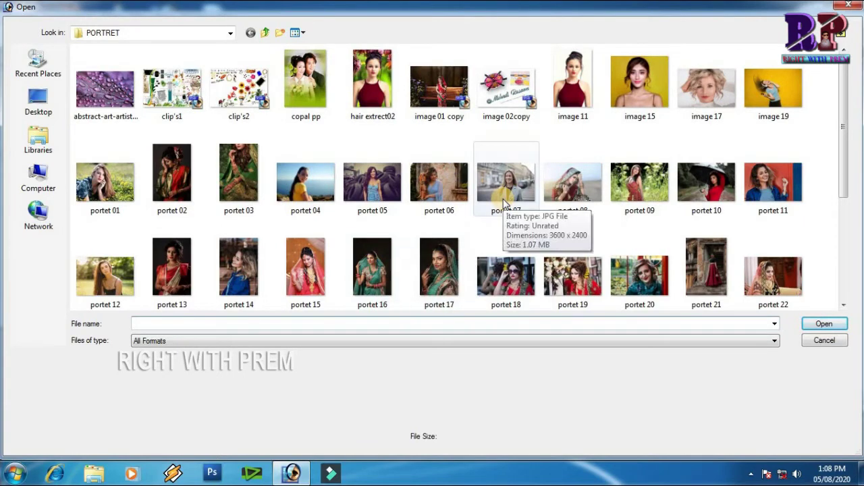
{"action": "left_click_drag", "start_coordinate": [842, 131], "coordinate": [835, 220]}
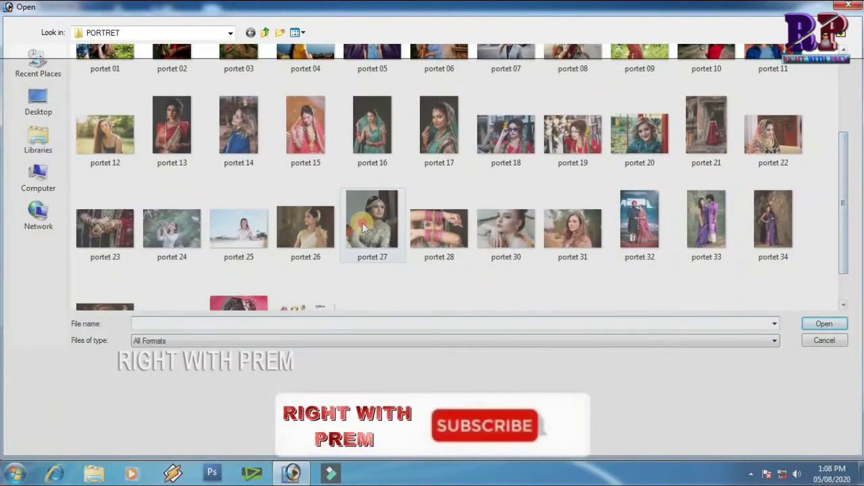
{"action": "left_click", "coordinate": [365, 233]}
{"action": "left_click", "coordinate": [826, 325]}
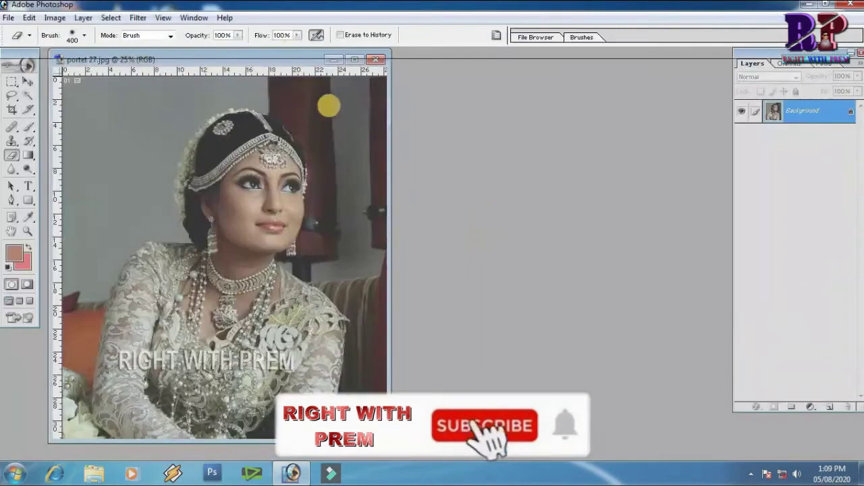
{"action": "double_click", "coordinate": [298, 61]}
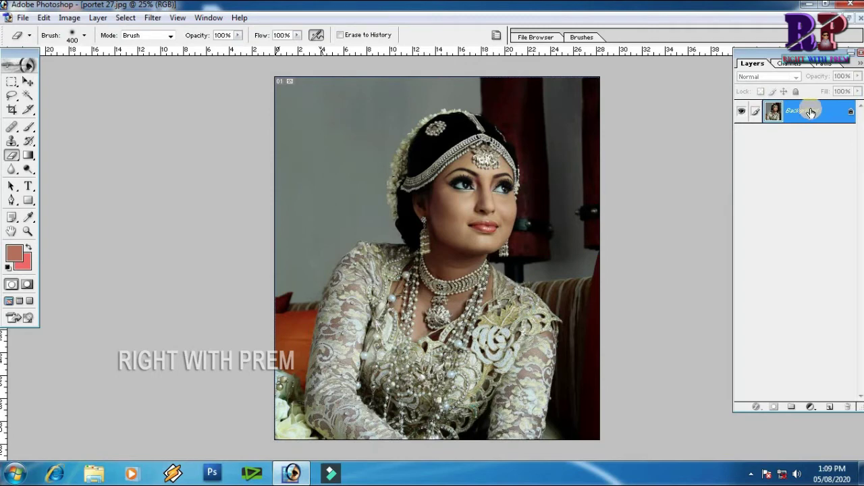
Step: Try converting the locked Background into a regular layer with the Layer From Background command
{"action": "left_click", "coordinate": [98, 17]}
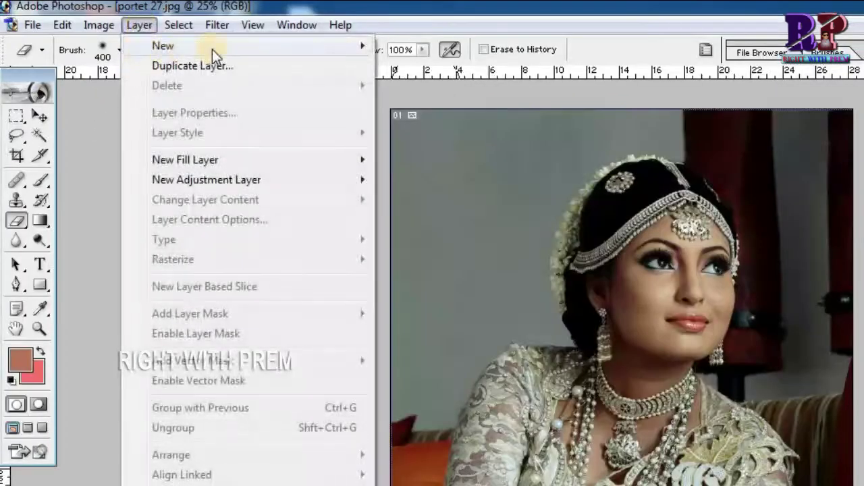
{"action": "mouse_move", "coordinate": [187, 45]}
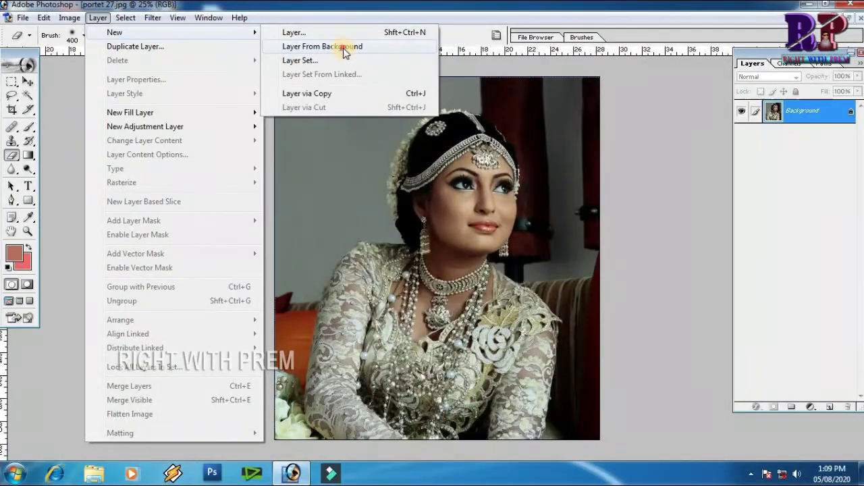
{"action": "left_click", "coordinate": [487, 69]}
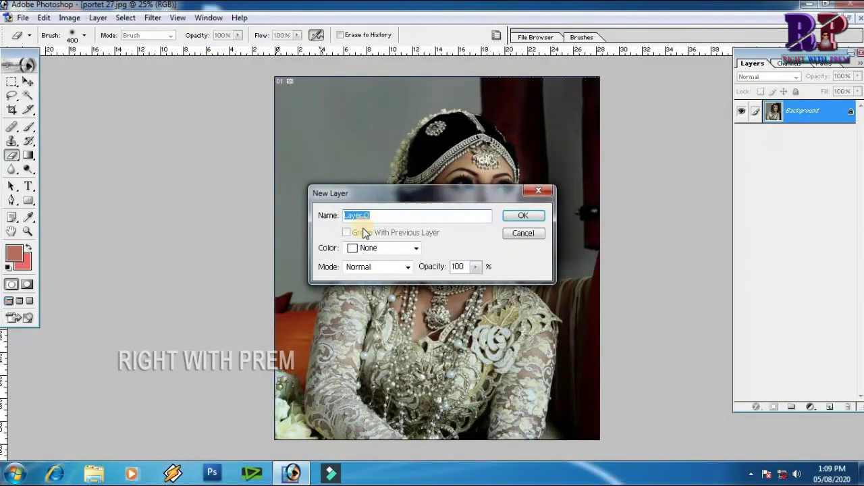
{"action": "left_click", "coordinate": [523, 216]}
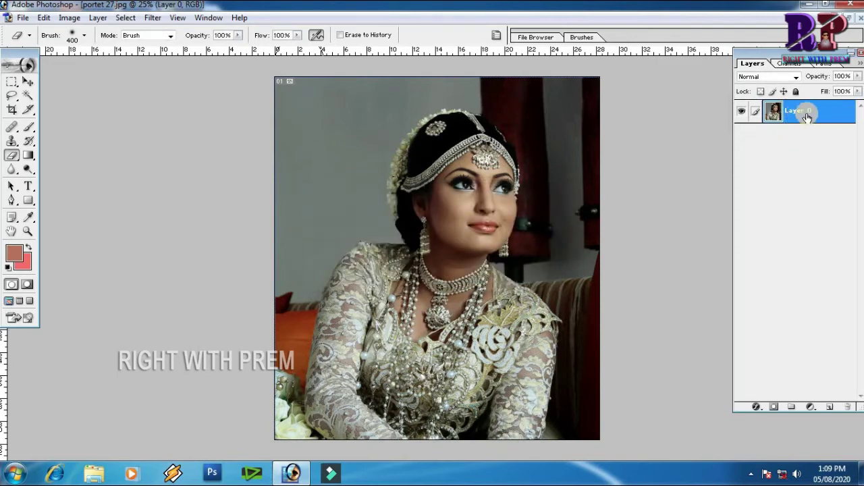
{"action": "key", "text": "ctrl+z"}
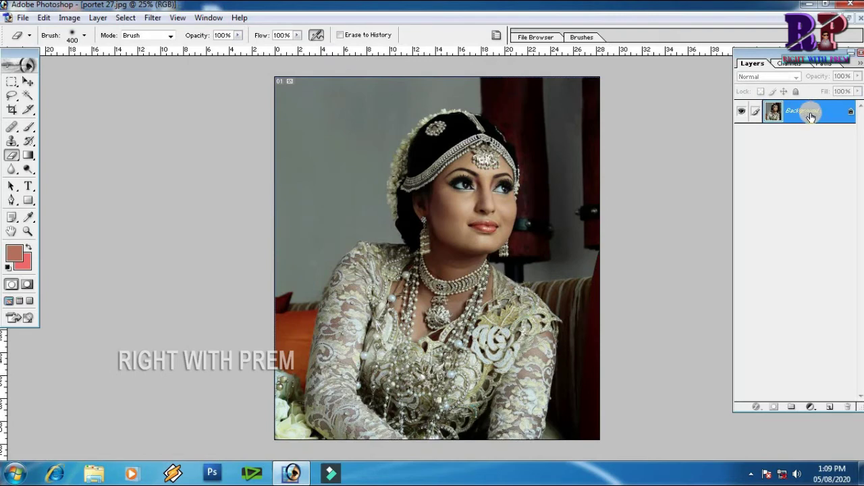
Step: Unlock the portrait's Background by converting it into a regular layer named Layer 0
{"action": "double_click", "coordinate": [810, 113]}
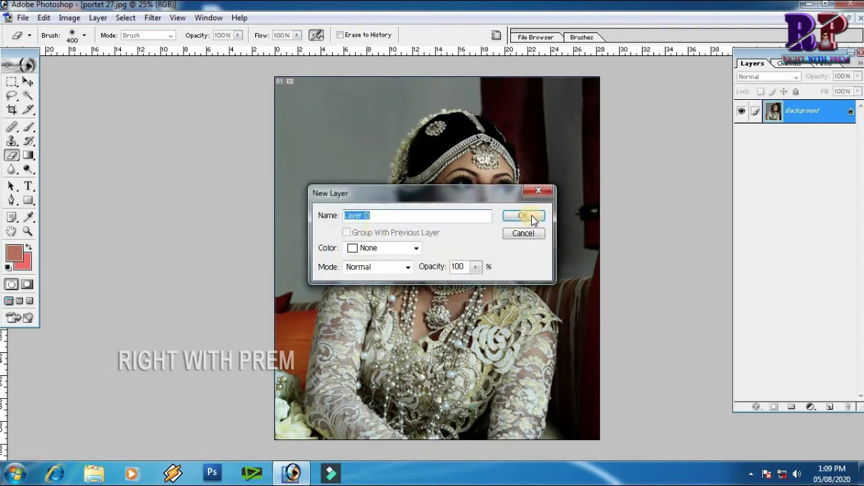
{"action": "left_click", "coordinate": [524, 216]}
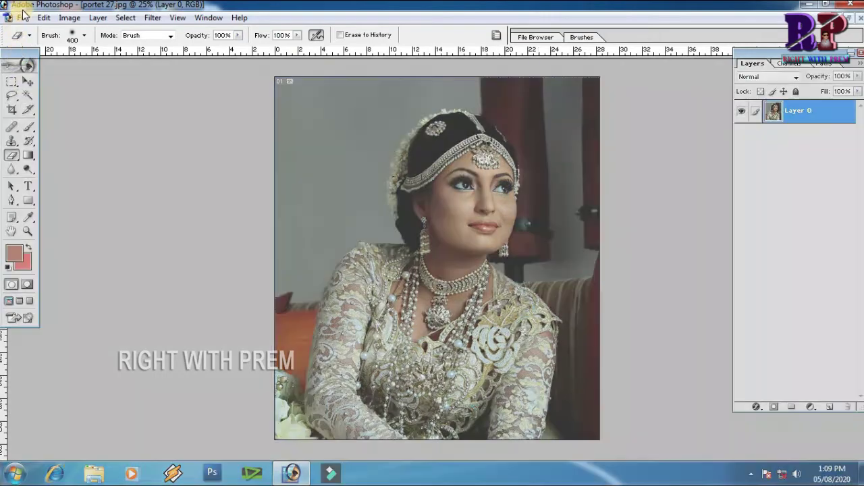
Step: Create a new white RGB document from the 8 x 10 preset and move its window beside the portrait
{"action": "left_click", "coordinate": [23, 18]}
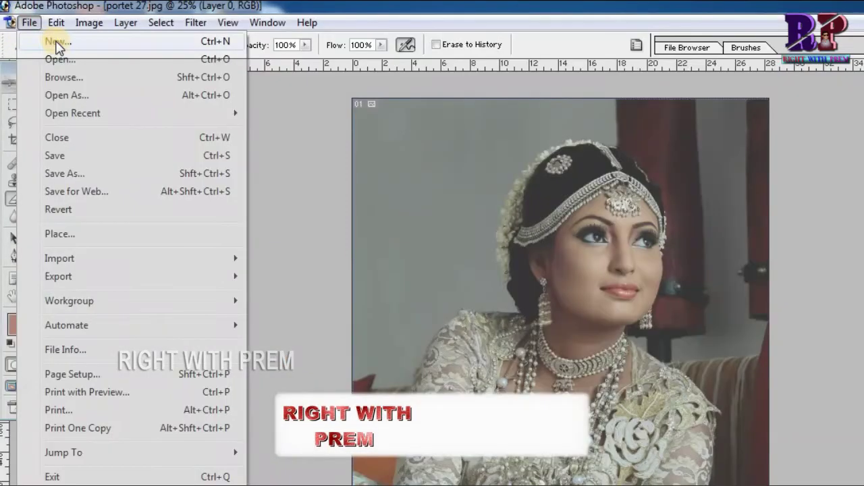
{"action": "left_click", "coordinate": [58, 45]}
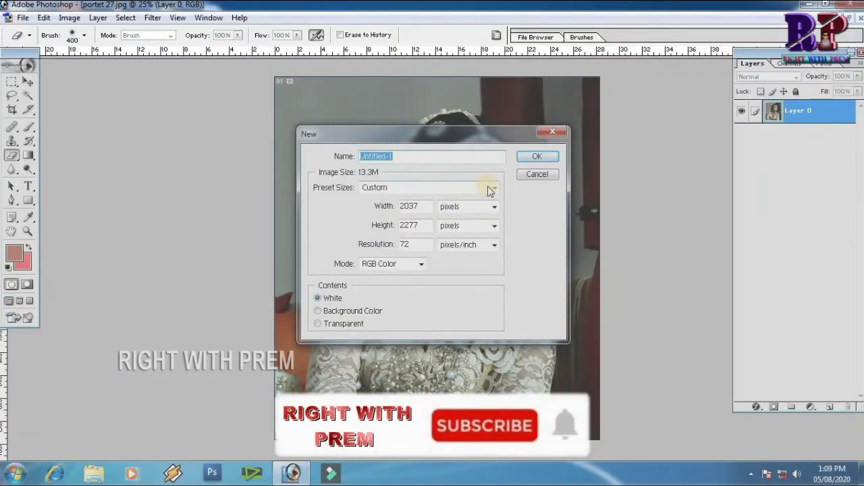
{"action": "left_click", "coordinate": [490, 189]}
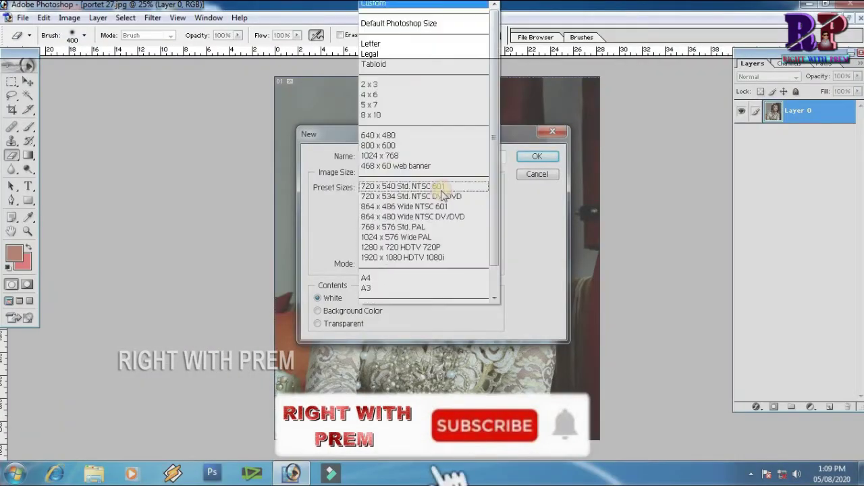
{"action": "left_click", "coordinate": [378, 115]}
{"action": "left_click", "coordinate": [525, 158]}
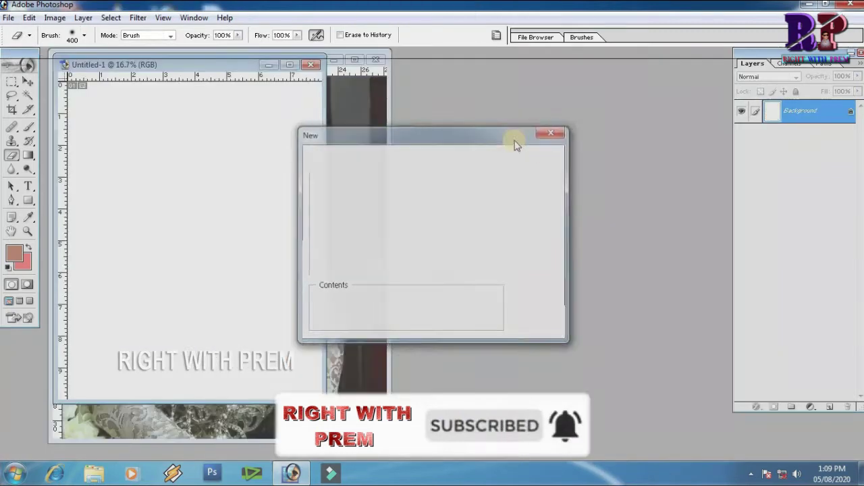
{"action": "left_click_drag", "start_coordinate": [240, 73], "coordinate": [500, 110]}
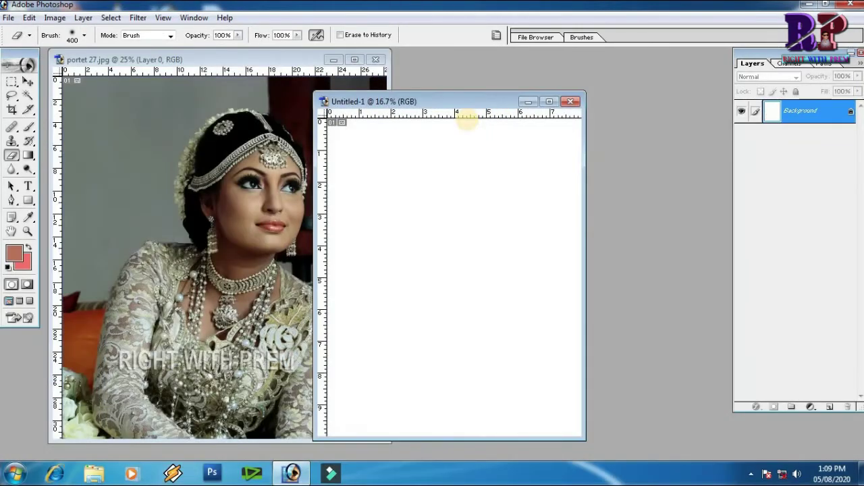
Step: Copy the portrait into the new document, maximize that document, and centre the photo horizontally on the page
{"action": "left_click", "coordinate": [251, 162]}
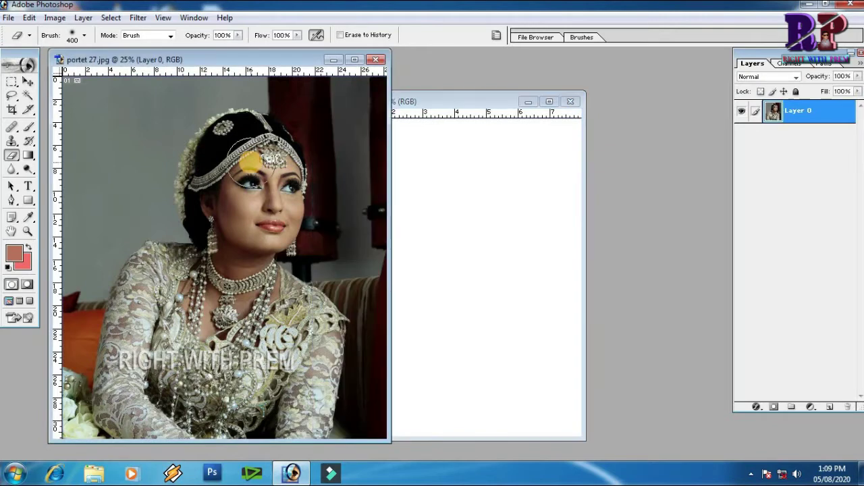
{"action": "left_click_drag", "start_coordinate": [250, 164], "coordinate": [529, 160]}
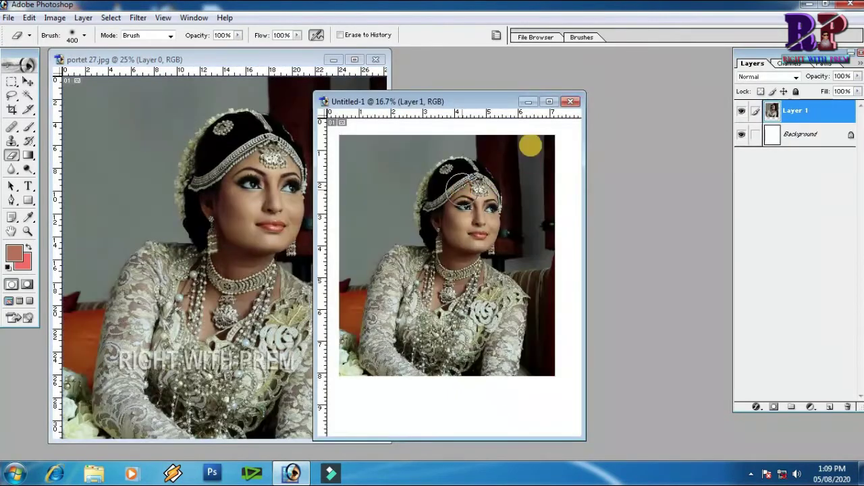
{"action": "left_click", "coordinate": [549, 102]}
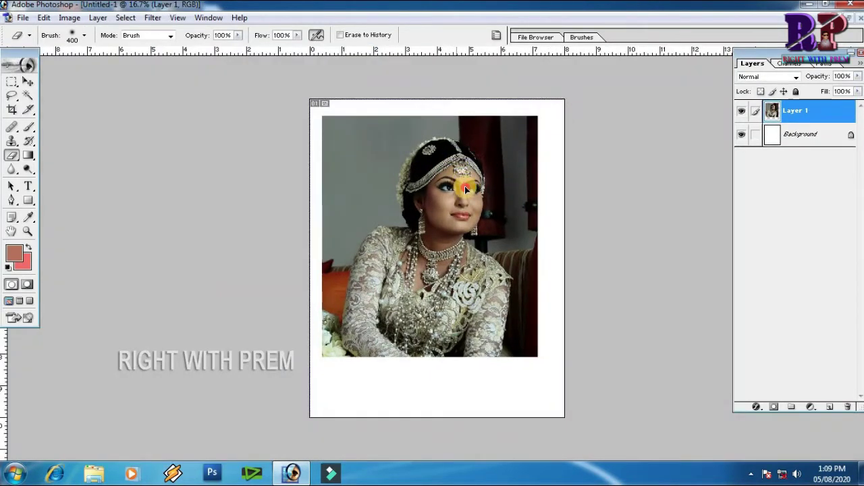
{"action": "left_click_drag", "start_coordinate": [459, 177], "coordinate": [466, 188]}
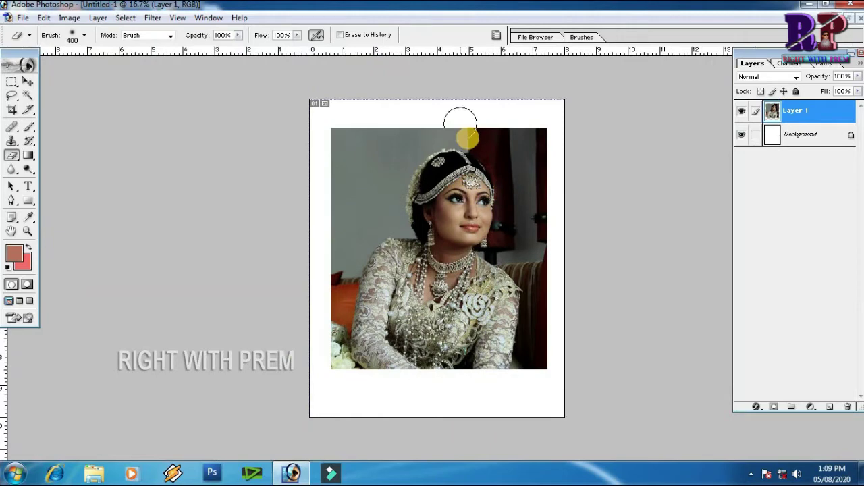
Step: Set the background color to a bright turquoise and fill the Background layer with it
{"action": "left_click", "coordinate": [802, 134]}
{"action": "left_click", "coordinate": [25, 264]}
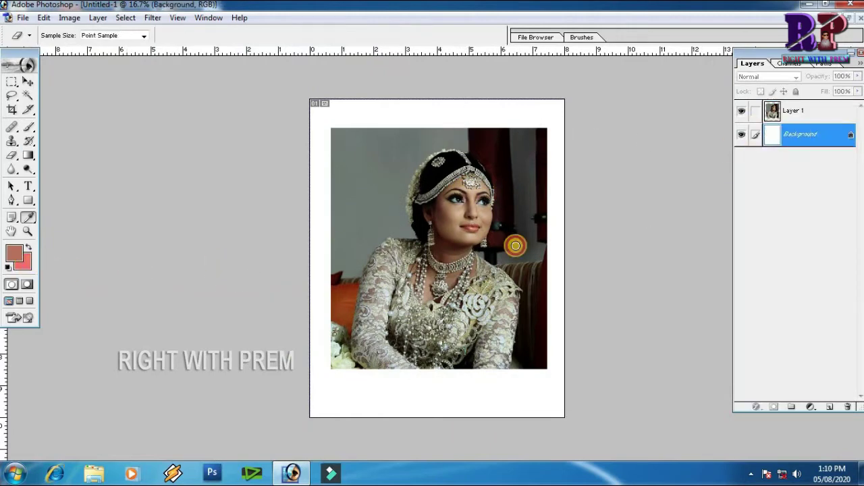
{"action": "left_click", "coordinate": [690, 315]}
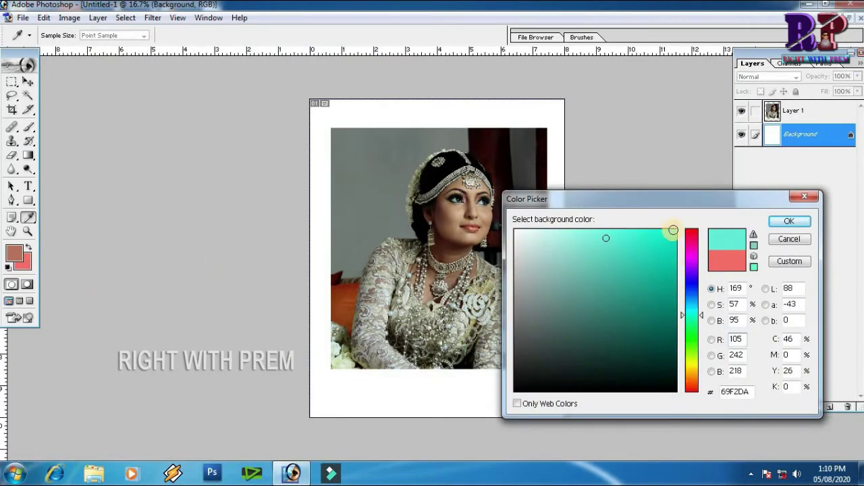
{"action": "left_click", "coordinate": [673, 230]}
{"action": "left_click", "coordinate": [790, 223]}
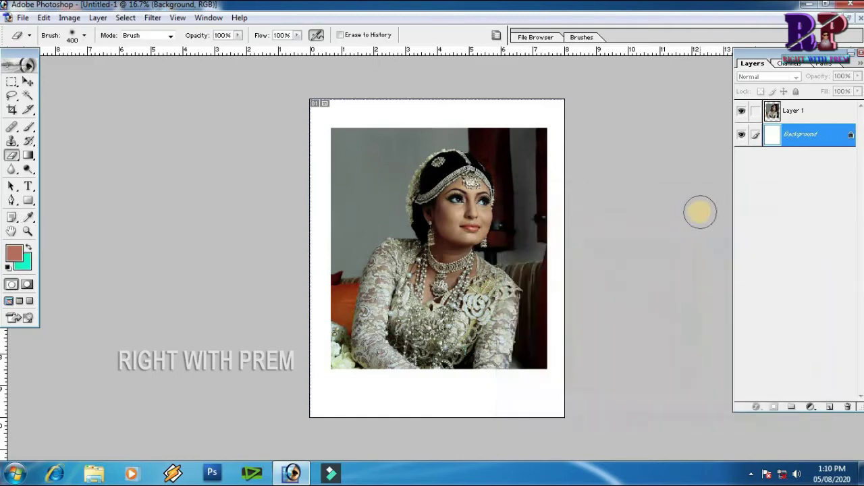
{"action": "key", "text": "ctrl+BackSpace"}
Step: Select the portrait layer and reposition the photo on the turquoise page
{"action": "mouse_move", "coordinate": [442, 202]}
{"action": "left_mouse_down"}
{"action": "mouse_move", "coordinate": [439, 188]}
{"action": "mouse_move", "coordinate": [440, 218]}
{"action": "left_mouse_up"}
{"action": "left_click", "coordinate": [495, 208], "text": "ctrl"}
{"action": "left_click_drag", "start_coordinate": [458, 216], "coordinate": [457, 185]}
Step: Add a Reveal All layer mask to Layer 1 and invert the mask to black, hiding the portrait
{"action": "left_click", "coordinate": [96, 19]}
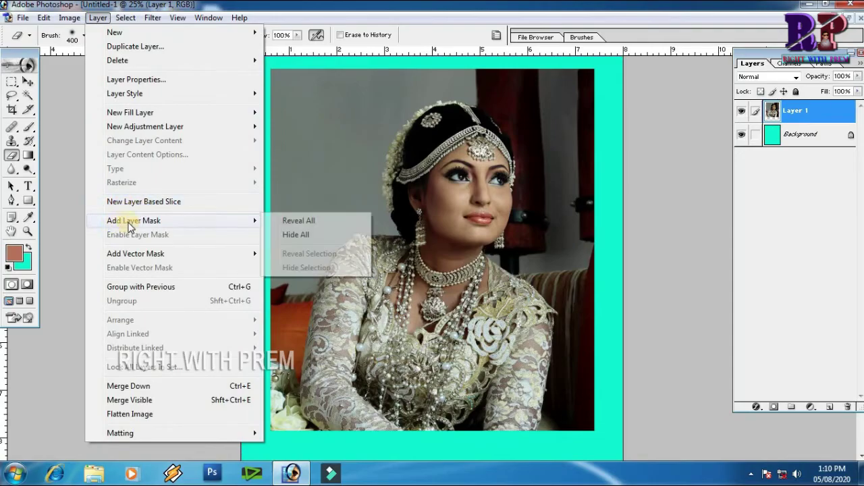
{"action": "mouse_move", "coordinate": [260, 223]}
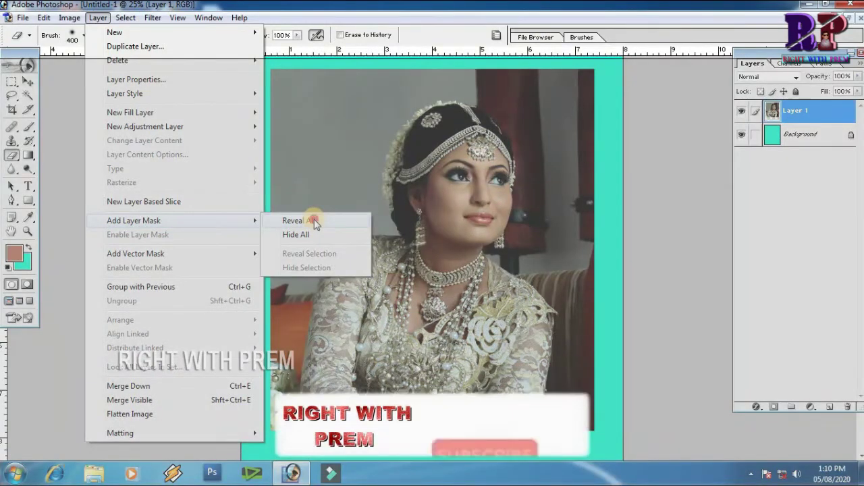
{"action": "left_click", "coordinate": [314, 224]}
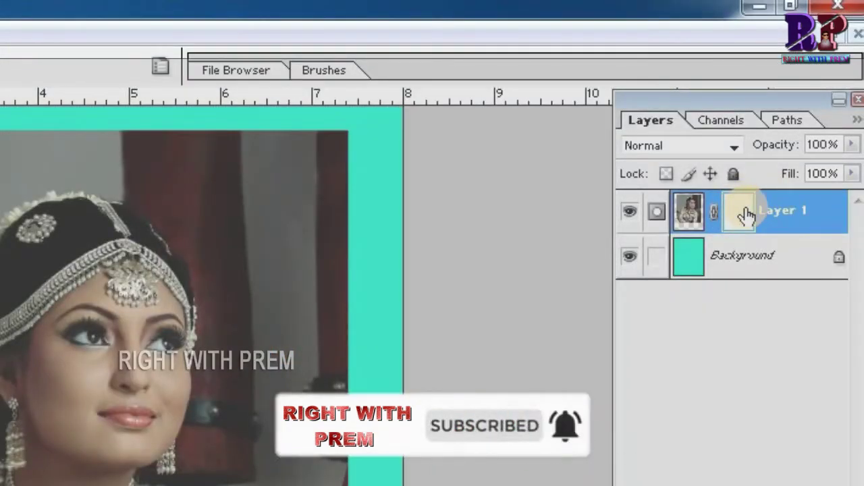
{"action": "left_click", "coordinate": [705, 208]}
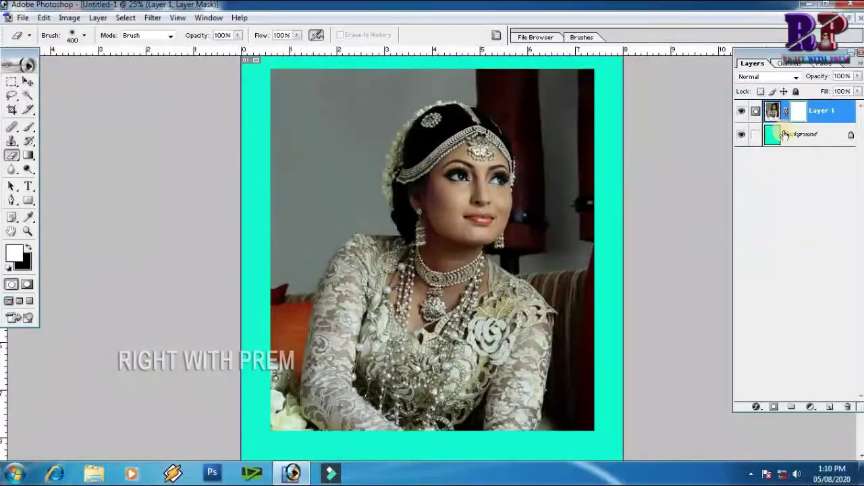
{"action": "left_click", "coordinate": [738, 218]}
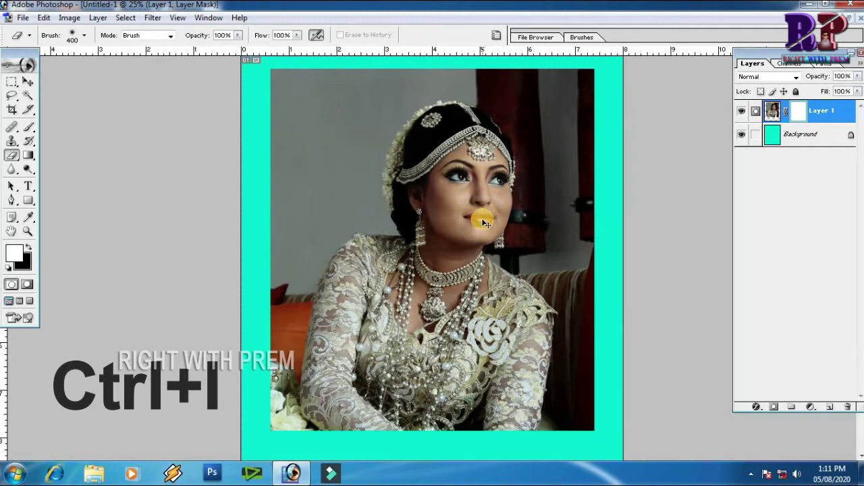
{"action": "key", "text": "ctrl+i"}
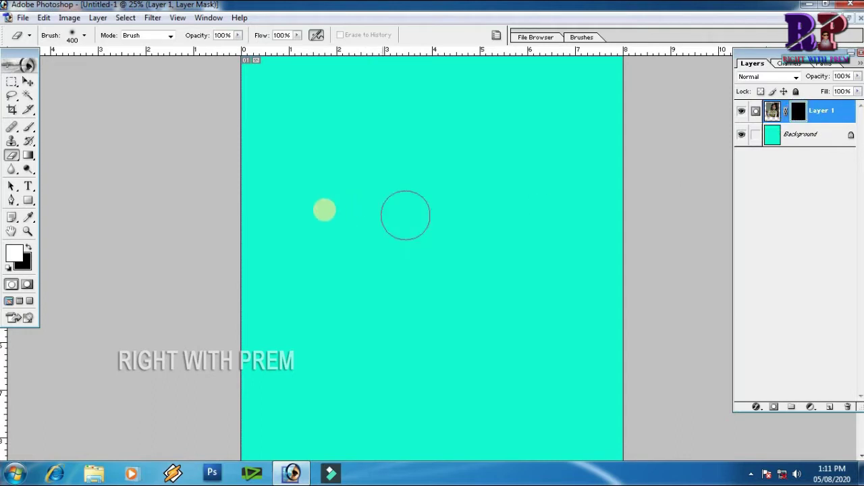
Step: Paint white on Layer 1's mask with the soft 282 px Brush to reveal the woman's head, shoulders and chest
{"action": "left_click", "coordinate": [27, 128]}
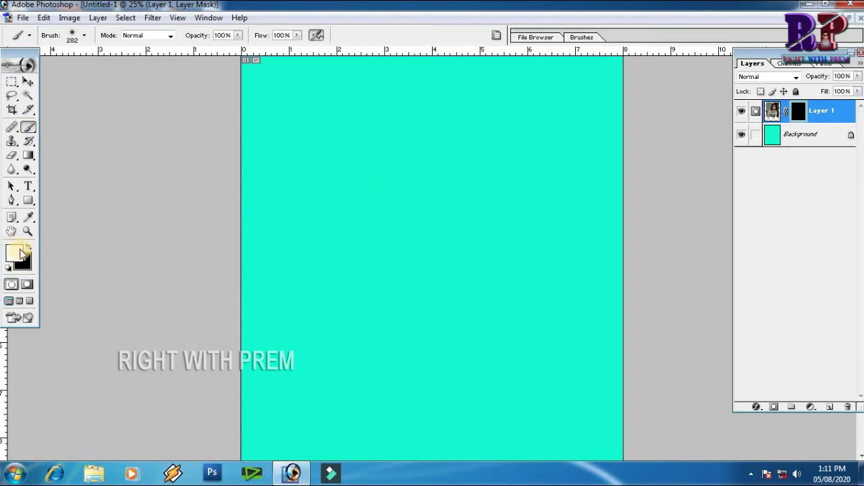
{"action": "left_click", "coordinate": [798, 113]}
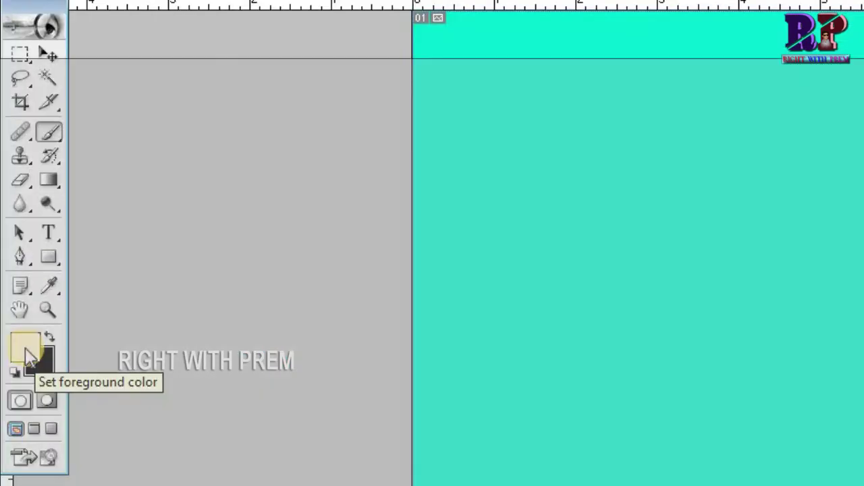
{"action": "left_click", "coordinate": [48, 338]}
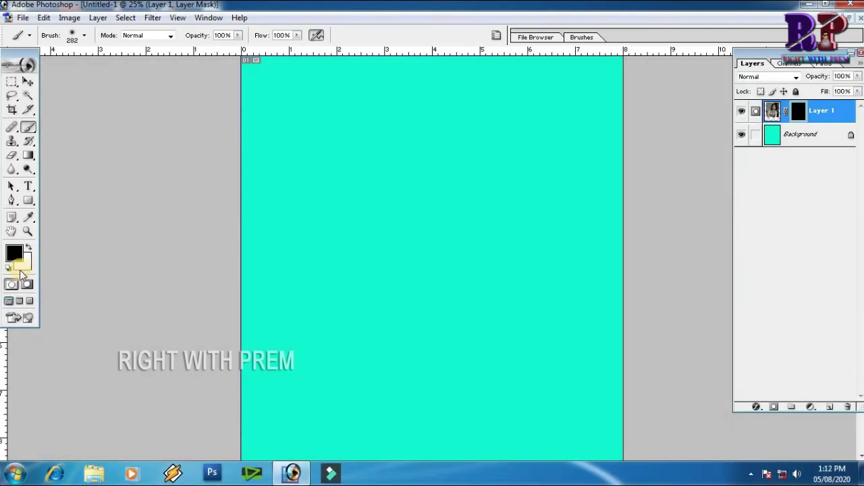
{"action": "left_click", "coordinate": [28, 247]}
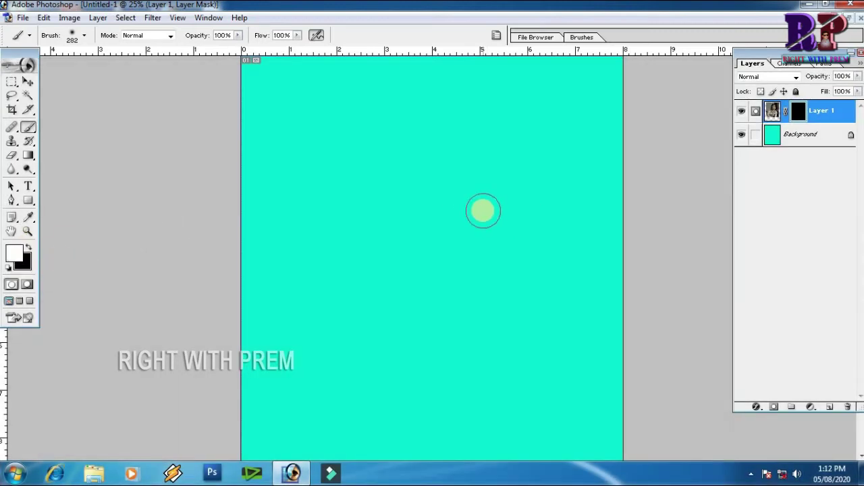
{"action": "mouse_move", "coordinate": [423, 211]}
{"action": "left_mouse_down"}
{"action": "mouse_move", "coordinate": [426, 233]}
{"action": "mouse_move", "coordinate": [462, 182]}
{"action": "mouse_move", "coordinate": [453, 170]}
{"action": "mouse_move", "coordinate": [438, 221]}
{"action": "mouse_move", "coordinate": [482, 189]}
{"action": "mouse_move", "coordinate": [435, 163]}
{"action": "mouse_move", "coordinate": [419, 204]}
{"action": "mouse_move", "coordinate": [460, 125]}
{"action": "mouse_move", "coordinate": [496, 145]}
{"action": "mouse_move", "coordinate": [501, 218]}
{"action": "mouse_move", "coordinate": [467, 195]}
{"action": "mouse_move", "coordinate": [488, 181]}
{"action": "mouse_move", "coordinate": [443, 252]}
{"action": "mouse_move", "coordinate": [480, 229]}
{"action": "mouse_move", "coordinate": [453, 138]}
{"action": "mouse_move", "coordinate": [401, 240]}
{"action": "mouse_move", "coordinate": [476, 292]}
{"action": "mouse_move", "coordinate": [516, 240]}
{"action": "mouse_move", "coordinate": [458, 329]}
{"action": "mouse_move", "coordinate": [477, 265]}
{"action": "mouse_move", "coordinate": [510, 205]}
{"action": "mouse_move", "coordinate": [457, 128]}
{"action": "left_mouse_up"}
{"action": "mouse_move", "coordinate": [512, 190]}
{"action": "left_mouse_down"}
{"action": "mouse_move", "coordinate": [402, 233]}
{"action": "mouse_move", "coordinate": [417, 350]}
{"action": "mouse_move", "coordinate": [500, 258]}
{"action": "mouse_move", "coordinate": [402, 230]}
{"action": "mouse_move", "coordinate": [368, 325]}
{"action": "left_mouse_up"}
{"action": "mouse_move", "coordinate": [511, 342]}
{"action": "left_mouse_down"}
{"action": "mouse_move", "coordinate": [504, 210]}
{"action": "mouse_move", "coordinate": [424, 201]}
{"action": "mouse_move", "coordinate": [428, 194]}
{"action": "mouse_move", "coordinate": [430, 253]}
{"action": "left_mouse_up"}
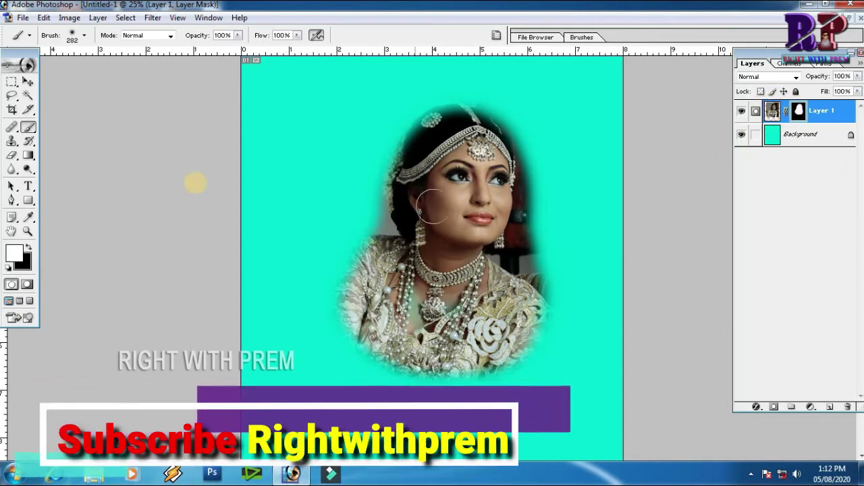
Step: Undo the white brush painting on Layer 1's mask and the layer mask itself, restoring the full portrait
{"action": "mouse_move", "coordinate": [501, 166]}
{"action": "left_mouse_down"}
{"action": "mouse_move", "coordinate": [431, 135]}
{"action": "mouse_move", "coordinate": [421, 148]}
{"action": "mouse_move", "coordinate": [443, 118]}
{"action": "mouse_move", "coordinate": [463, 119]}
{"action": "mouse_move", "coordinate": [489, 138]}
{"action": "mouse_move", "coordinate": [497, 235]}
{"action": "mouse_move", "coordinate": [501, 148]}
{"action": "mouse_move", "coordinate": [453, 124]}
{"action": "mouse_move", "coordinate": [425, 136]}
{"action": "mouse_move", "coordinate": [457, 123]}
{"action": "mouse_move", "coordinate": [419, 143]}
{"action": "mouse_move", "coordinate": [406, 188]}
{"action": "mouse_move", "coordinate": [418, 214]}
{"action": "mouse_move", "coordinate": [408, 193]}
{"action": "mouse_move", "coordinate": [424, 133]}
{"action": "mouse_move", "coordinate": [425, 181]}
{"action": "mouse_move", "coordinate": [408, 199]}
{"action": "mouse_move", "coordinate": [411, 175]}
{"action": "mouse_move", "coordinate": [395, 128]}
{"action": "mouse_move", "coordinate": [404, 132]}
{"action": "mouse_move", "coordinate": [411, 109]}
{"action": "mouse_move", "coordinate": [384, 149]}
{"action": "mouse_move", "coordinate": [437, 190]}
{"action": "mouse_move", "coordinate": [473, 200]}
{"action": "mouse_move", "coordinate": [518, 160]}
{"action": "mouse_move", "coordinate": [458, 156]}
{"action": "mouse_move", "coordinate": [464, 217]}
{"action": "mouse_move", "coordinate": [472, 159]}
{"action": "left_mouse_up"}
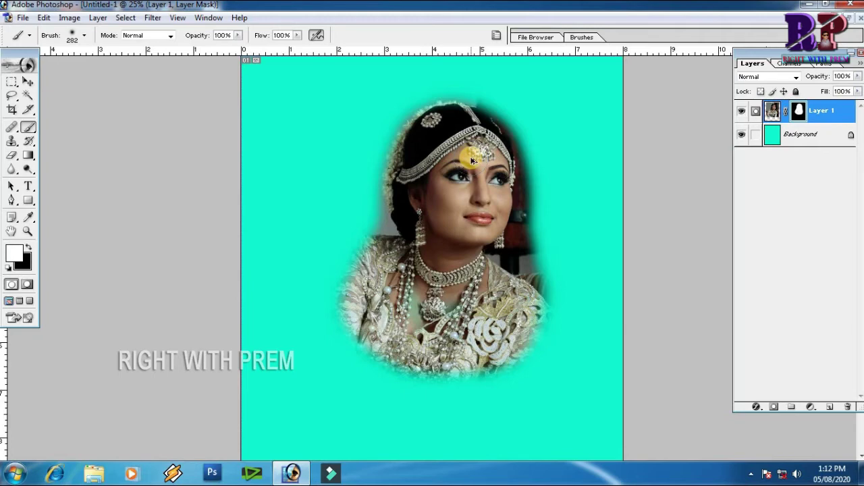
{"action": "key", "text": "ctrl+alt+z"}
{"action": "key", "text": "ctrl+alt+z"}
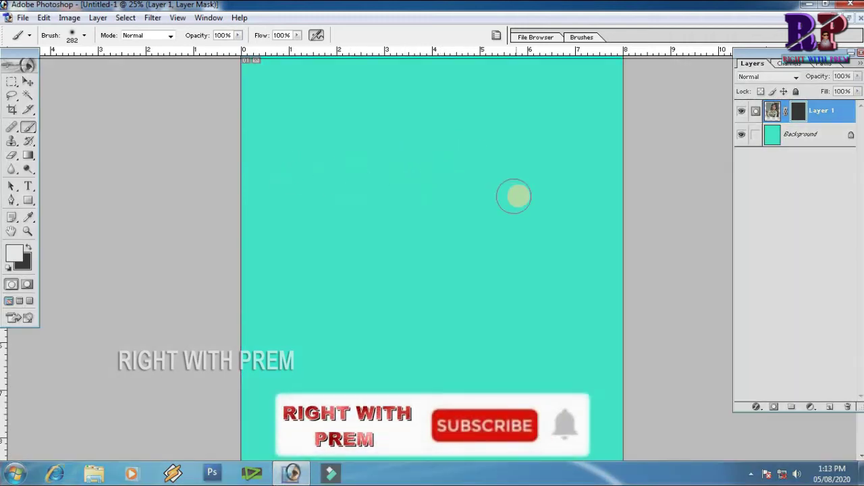
{"action": "key", "text": "ctrl+i"}
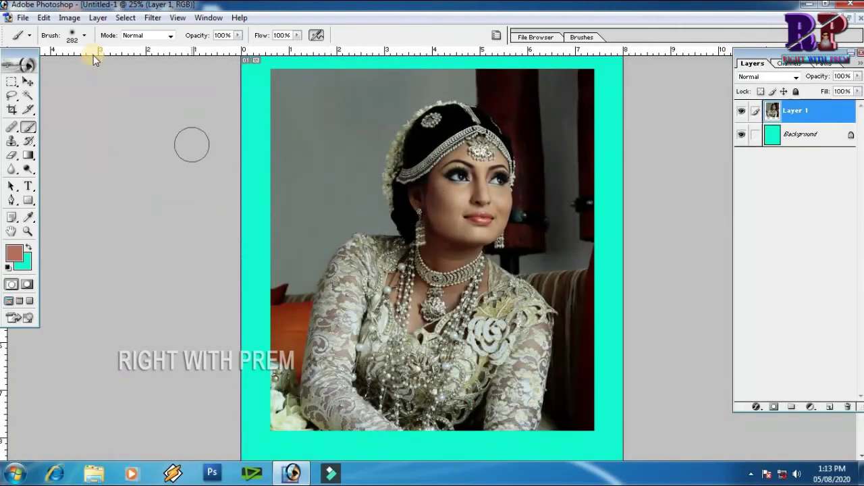
Step: Add a Hide All layer mask to Layer 1 and switch to the Polygonal Lasso tool
{"action": "left_click", "coordinate": [98, 17]}
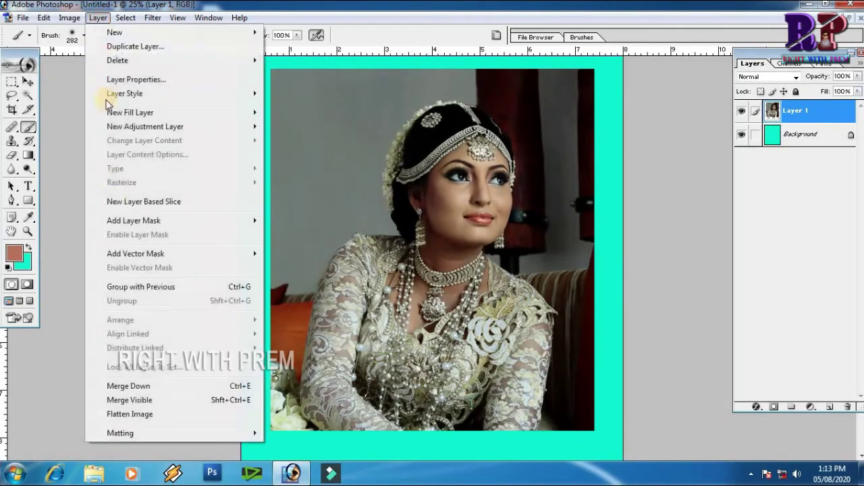
{"action": "mouse_move", "coordinate": [154, 223]}
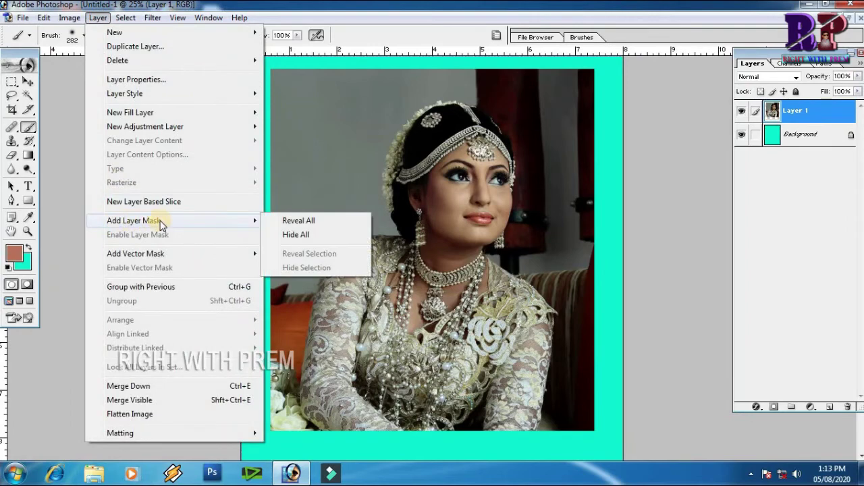
{"action": "left_click", "coordinate": [297, 235]}
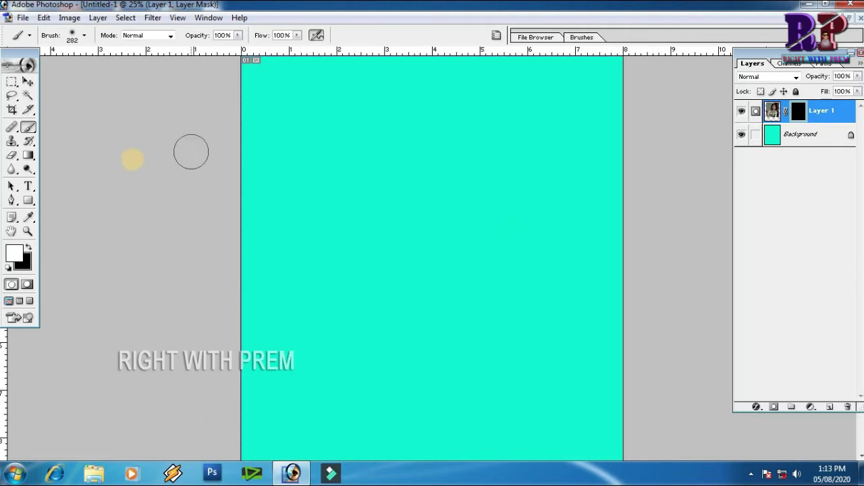
{"action": "left_click", "coordinate": [12, 97]}
{"action": "mouse_move", "coordinate": [19, 97]}
{"action": "left_mouse_down"}
{"action": "mouse_move", "coordinate": [58, 99]}
{"action": "mouse_move", "coordinate": [62, 108]}
{"action": "left_mouse_up"}
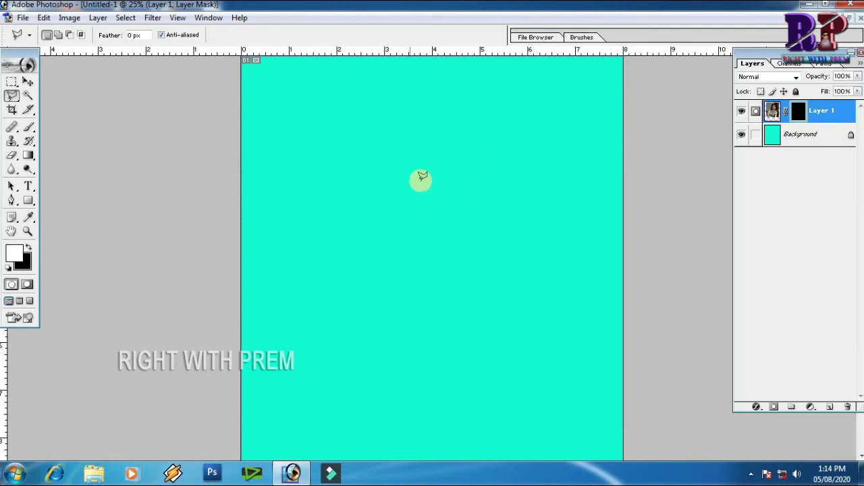
Step: Disable Layer 1's black layer mask and enable it again
{"action": "right_click", "coordinate": [799, 114]}
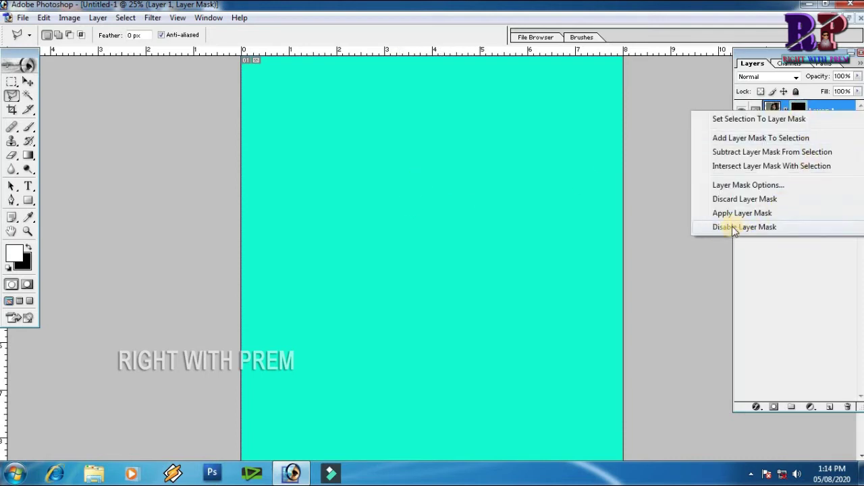
{"action": "left_click", "coordinate": [732, 227]}
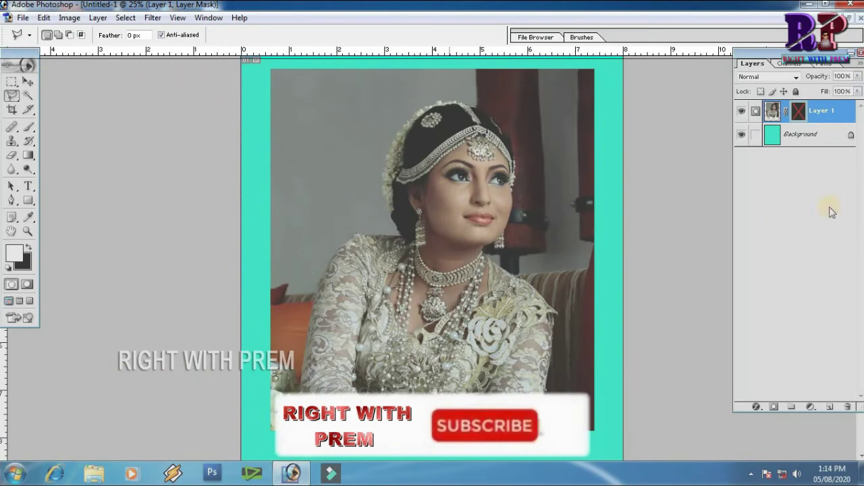
{"action": "right_click", "coordinate": [798, 110]}
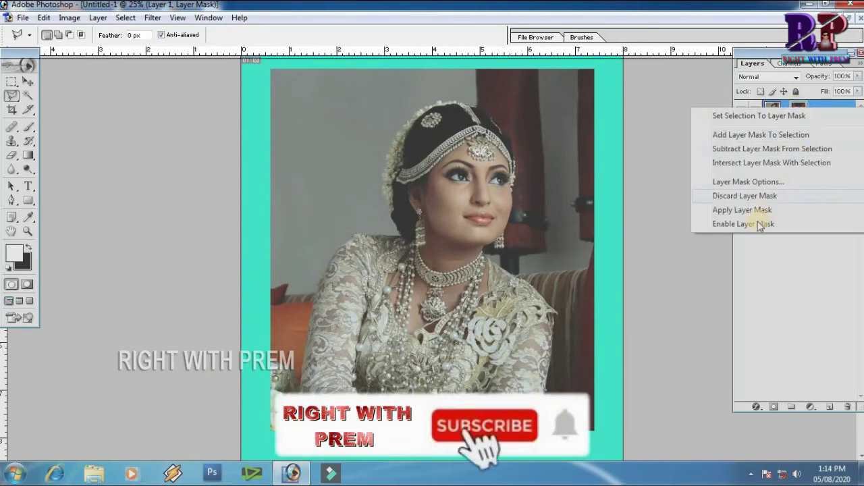
{"action": "left_click", "coordinate": [758, 222]}
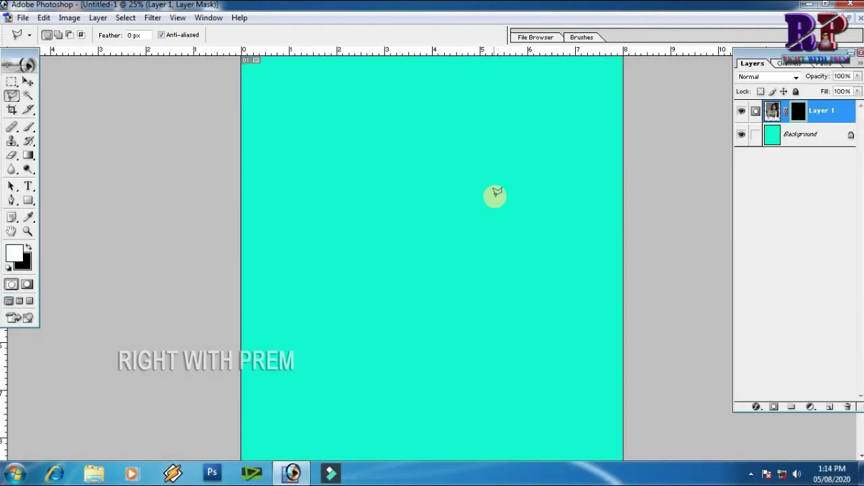
Step: Undo the enabling of Layer 1's mask, look at the Remove Layer Mask options, and re-enable the mask
{"action": "key", "text": "ctrl+z"}
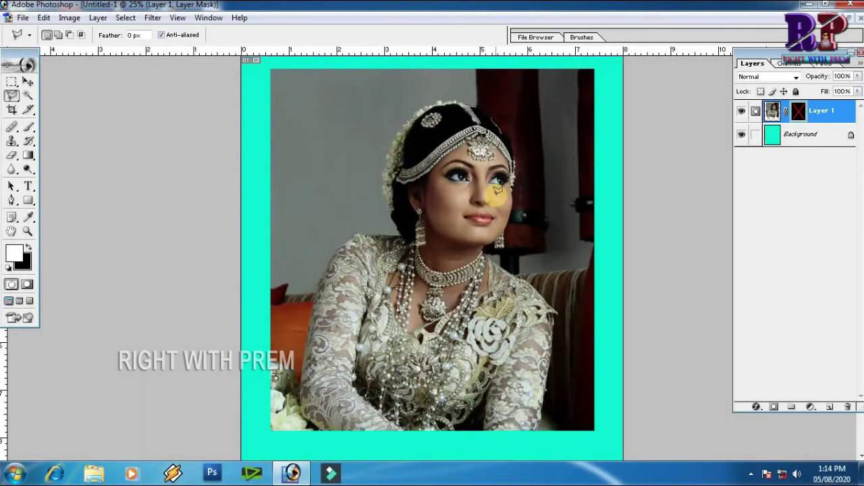
{"action": "left_click", "coordinate": [104, 21]}
{"action": "mouse_move", "coordinate": [160, 222]}
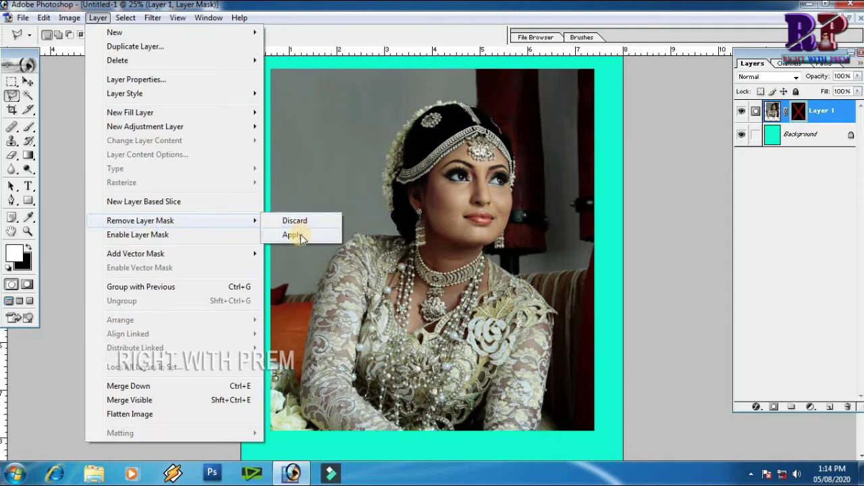
{"action": "left_click", "coordinate": [799, 115]}
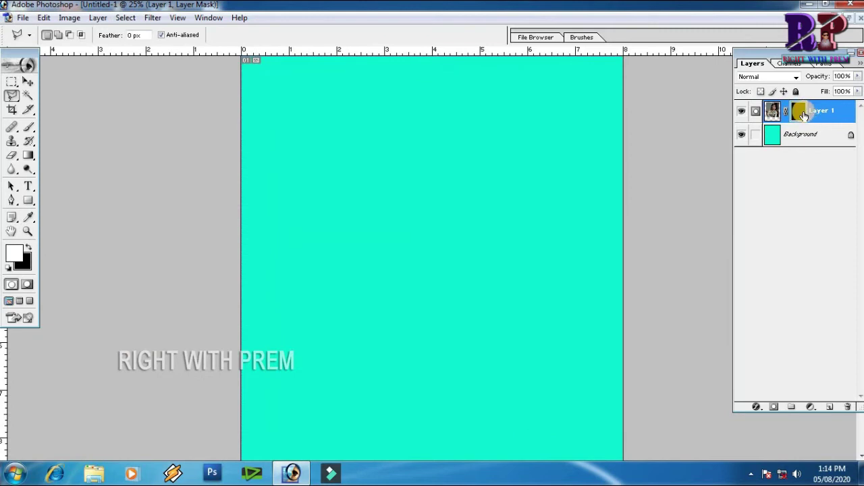
Step: Remove Layer 1's layer mask with the Discard option
{"action": "left_click", "coordinate": [98, 18]}
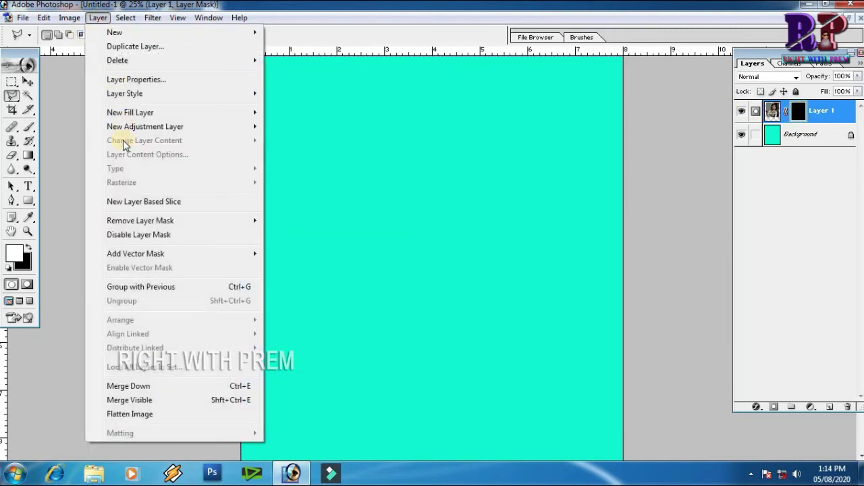
{"action": "mouse_move", "coordinate": [125, 221]}
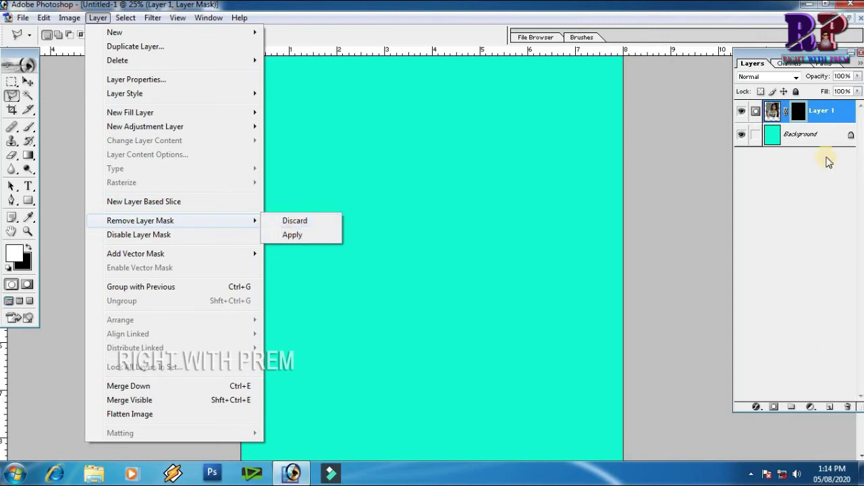
{"action": "left_click", "coordinate": [298, 233]}
{"action": "left_click", "coordinate": [97, 18]}
{"action": "mouse_move", "coordinate": [215, 226]}
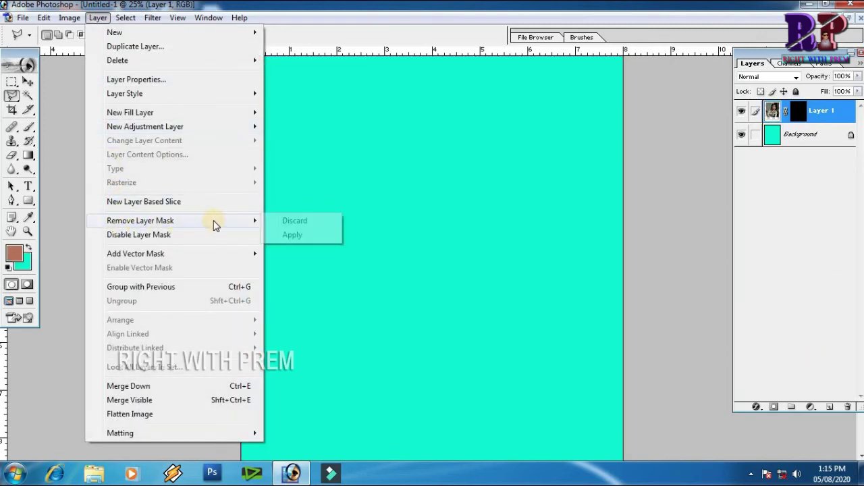
{"action": "left_click", "coordinate": [294, 220]}
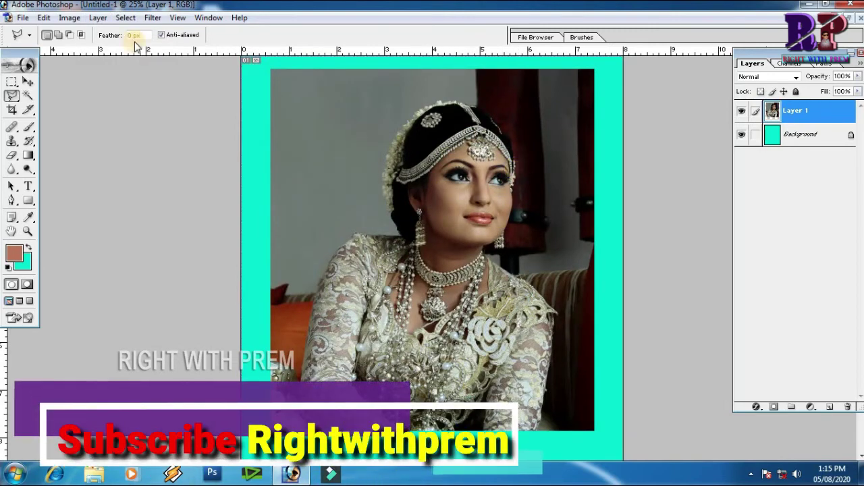
Step: Undo the discarding of Layer 1's mask and remove the mask with the Apply option instead
{"action": "key", "text": "ctrl+z"}
{"action": "left_click", "coordinate": [98, 18]}
{"action": "mouse_move", "coordinate": [256, 225]}
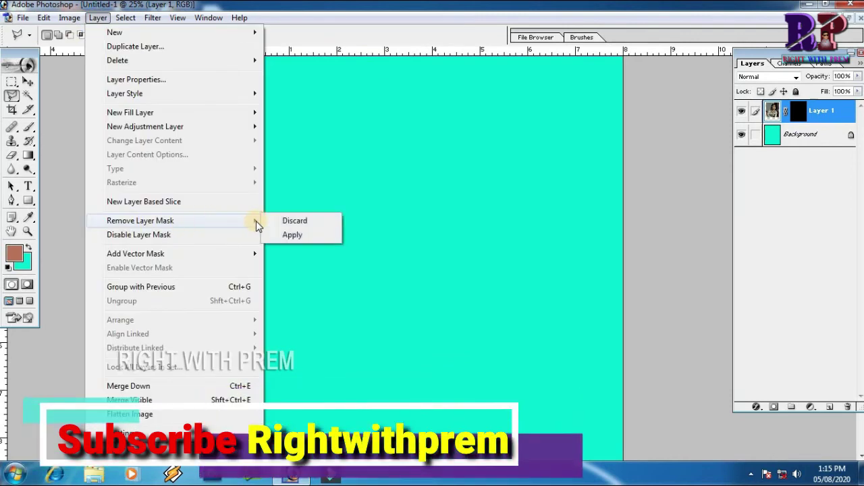
{"action": "left_click", "coordinate": [305, 234]}
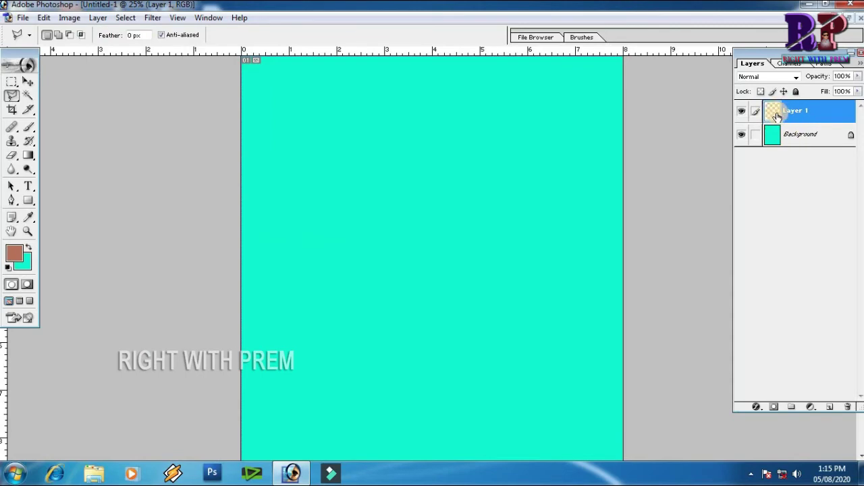
Step: Toggle the Background layer's visibility to inspect Layer 1, and undo the mask application and the Hide All mask
{"action": "left_click", "coordinate": [742, 135]}
{"action": "left_click", "coordinate": [742, 135]}
{"action": "left_click", "coordinate": [742, 136]}
{"action": "left_click", "coordinate": [742, 136]}
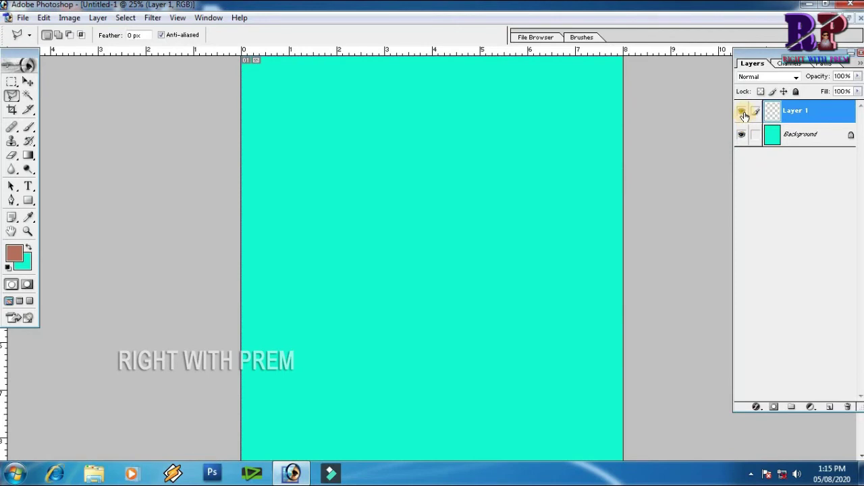
{"action": "key", "text": "ctrl+alt+z"}
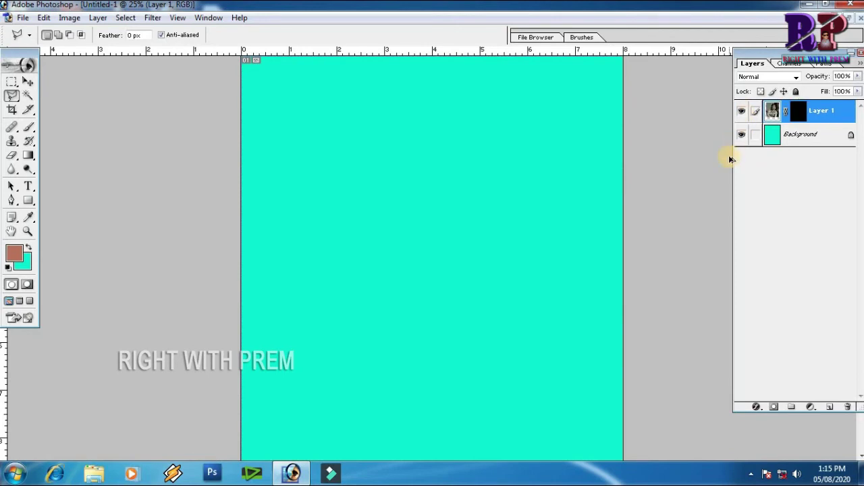
{"action": "key", "text": "ctrl+alt+z"}
Step: Add a white layer mask to Layer 1 and invert it to black to hide the portrait
{"action": "left_click", "coordinate": [98, 18]}
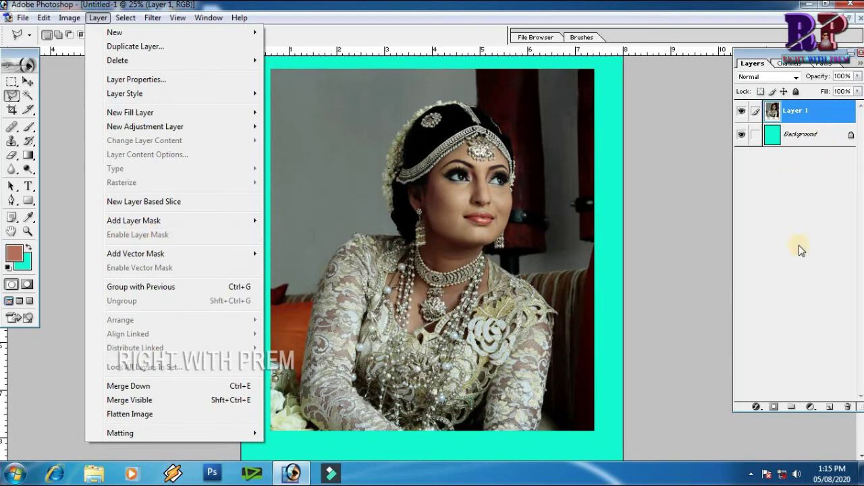
{"action": "left_click", "coordinate": [774, 408]}
{"action": "left_click", "coordinate": [775, 408]}
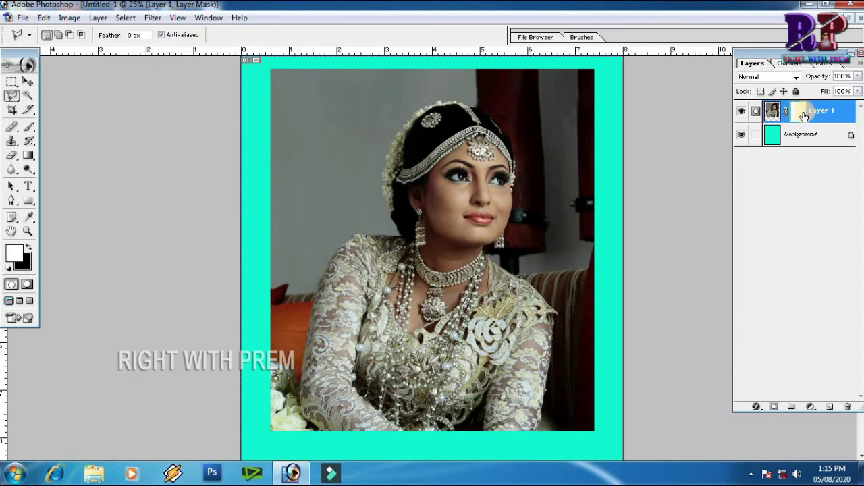
{"action": "key", "text": "ctrl+i"}
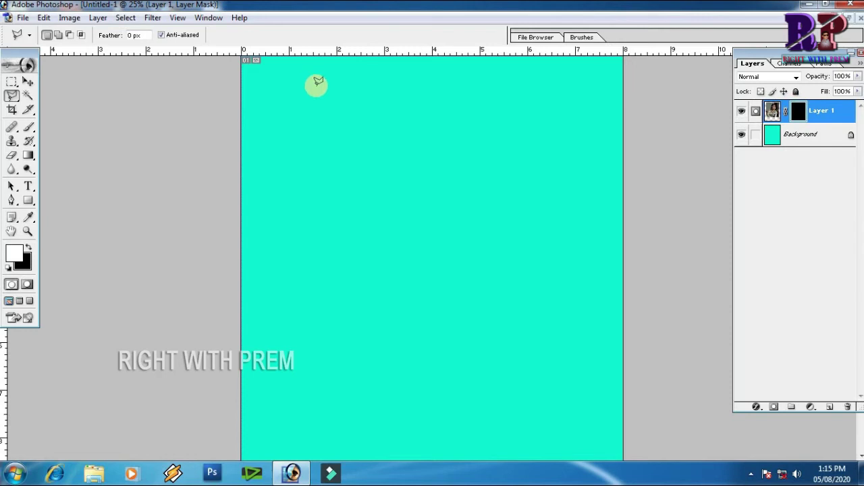
Step: Disable the inverted layer mask on Layer 1 and re-enable it
{"action": "left_click", "coordinate": [98, 18]}
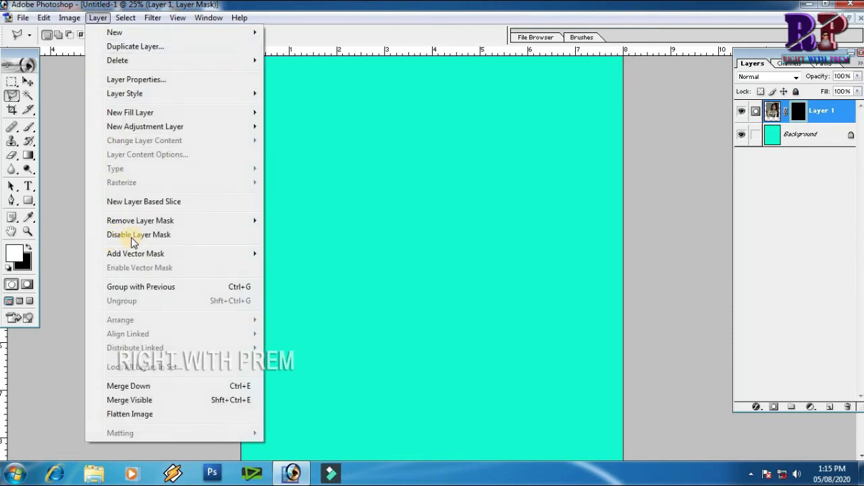
{"action": "left_click", "coordinate": [154, 234]}
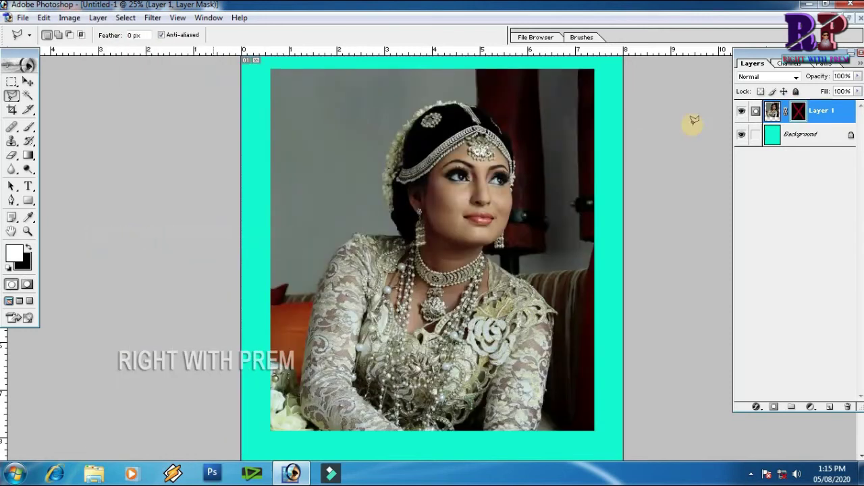
{"action": "left_click", "coordinate": [97, 18]}
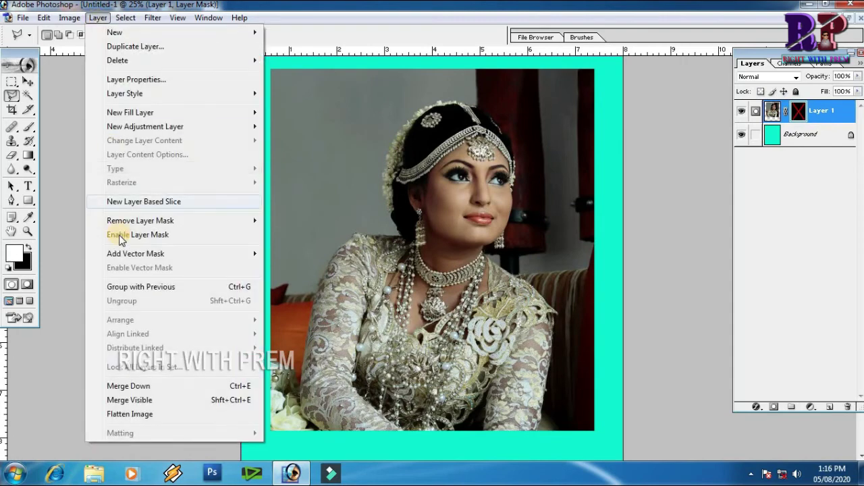
{"action": "left_click", "coordinate": [151, 235]}
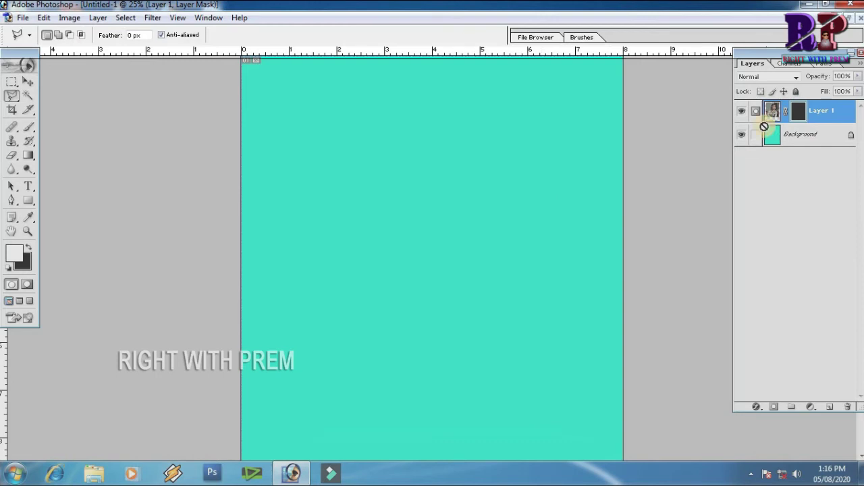
Step: Create a new document with the 8 x 10 preset and white contents, and maximize its window
{"action": "left_click", "coordinate": [23, 18]}
{"action": "left_click", "coordinate": [172, 34]}
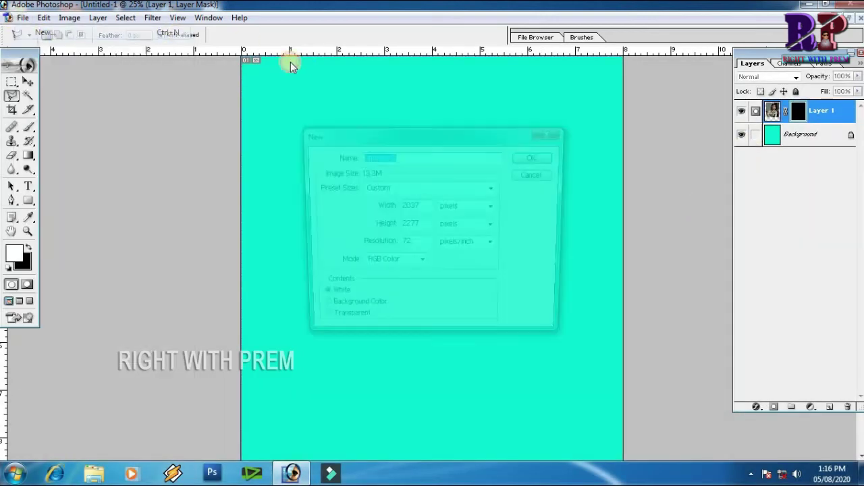
{"action": "left_click", "coordinate": [412, 188]}
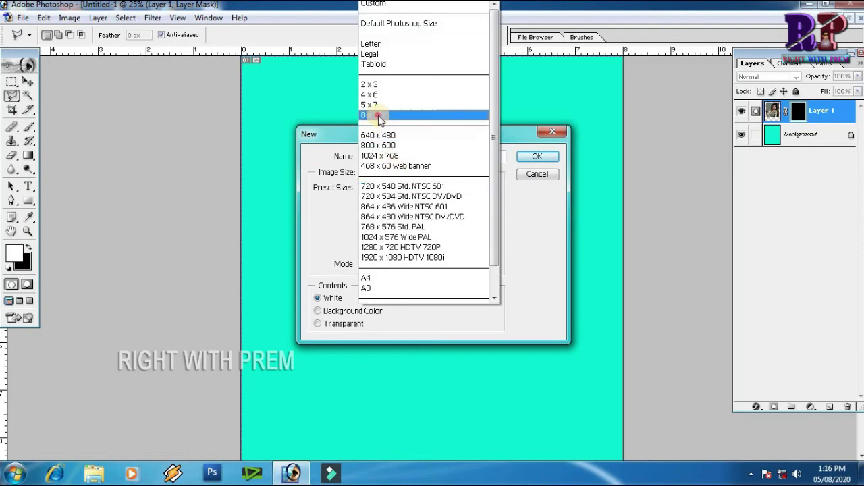
{"action": "left_click", "coordinate": [381, 113]}
{"action": "left_click", "coordinate": [528, 157]}
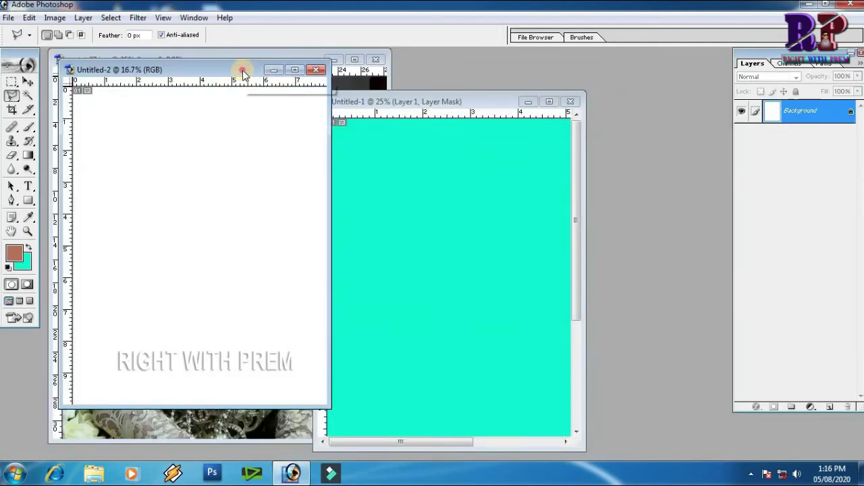
{"action": "double_click", "coordinate": [241, 68]}
Step: Draw a rectangular marquee on the blank page's upper middle, and select Layer 1's image instead of its mask in Untitled-1
{"action": "left_click", "coordinate": [11, 83]}
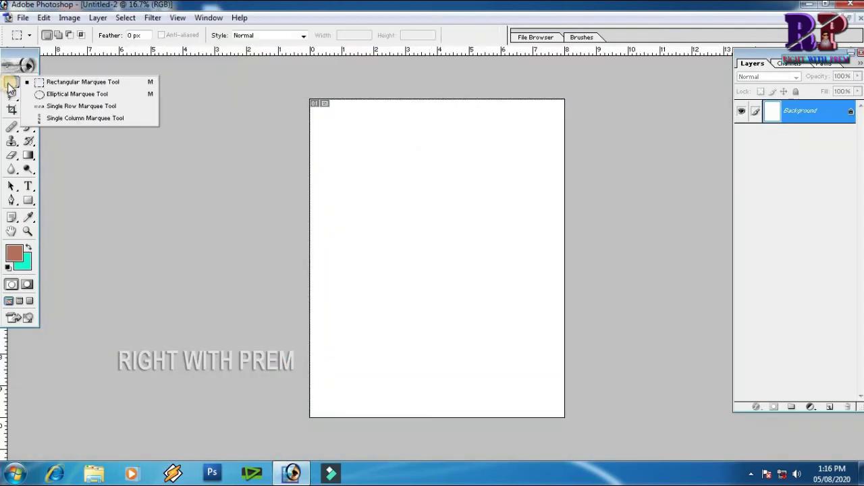
{"action": "left_click_drag", "start_coordinate": [371, 141], "coordinate": [487, 271]}
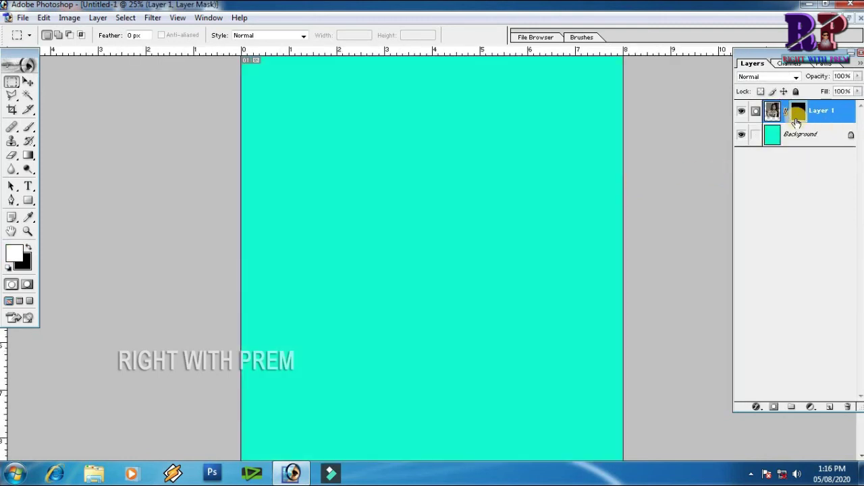
{"action": "left_click", "coordinate": [773, 113]}
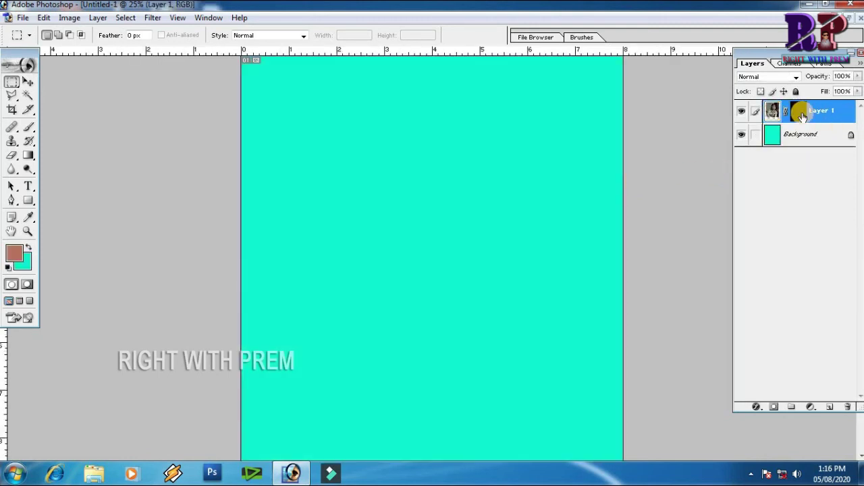
Step: Disable Layer 1's black mask and try deleting Layer 1, undoing the deletion
{"action": "right_click", "coordinate": [802, 116]}
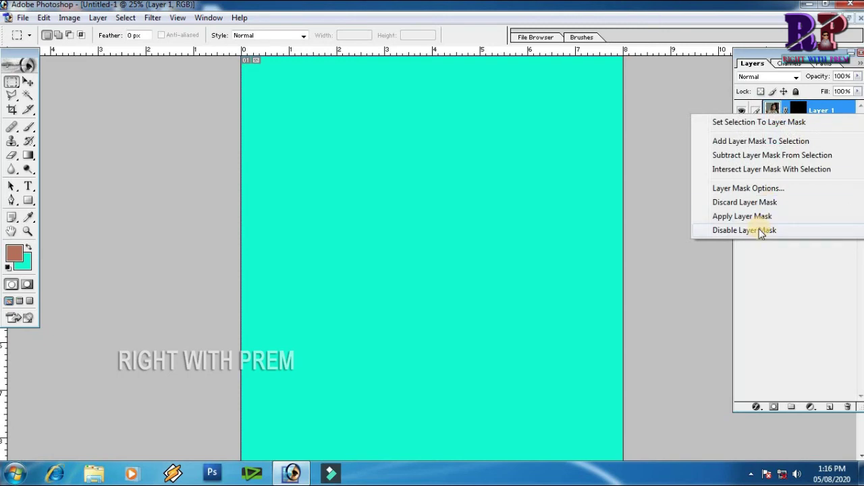
{"action": "left_click", "coordinate": [761, 231]}
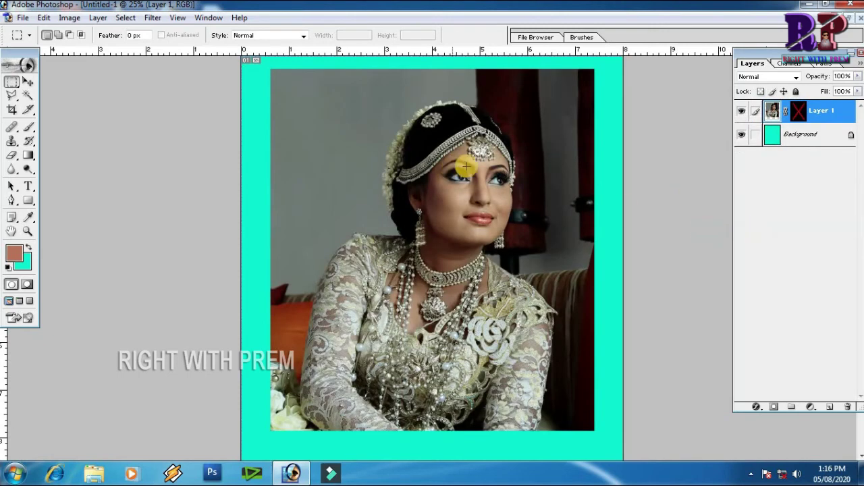
{"action": "left_click", "coordinate": [846, 410]}
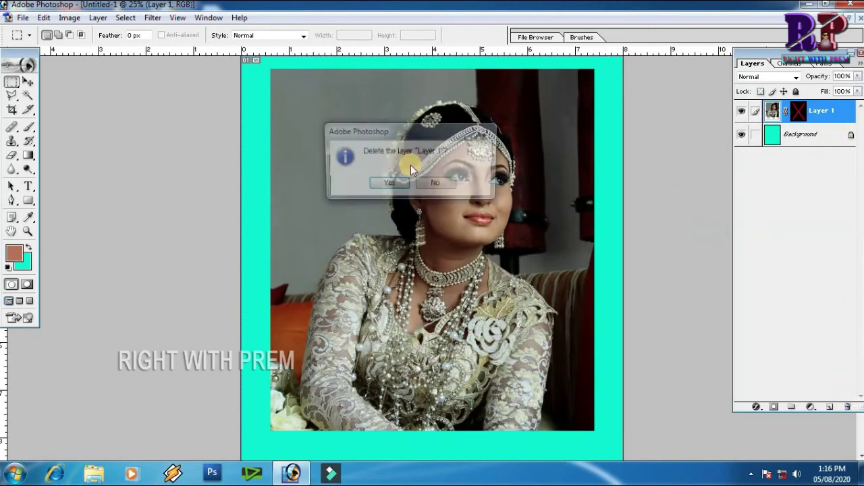
{"action": "left_click", "coordinate": [391, 184]}
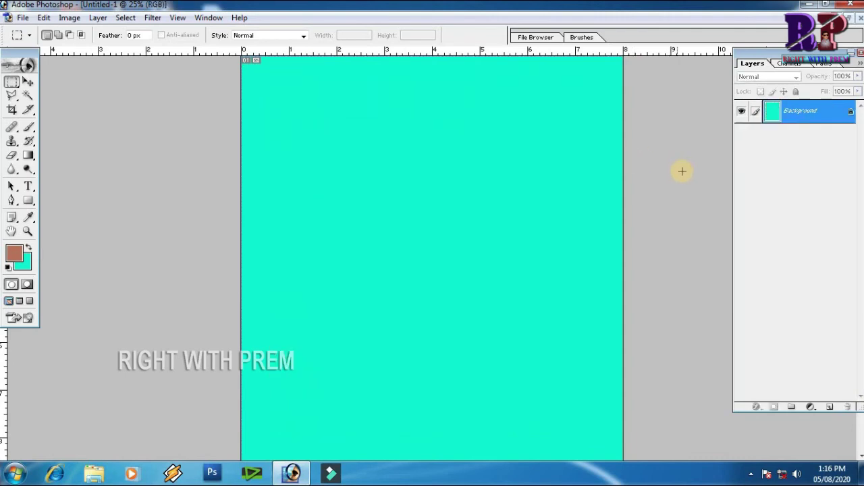
{"action": "key", "text": "ctrl+z"}
Step: Remove Layer 1's black mask without applying it, and move the portrait slightly up and to the right on the turquoise page
{"action": "left_click", "coordinate": [798, 111]}
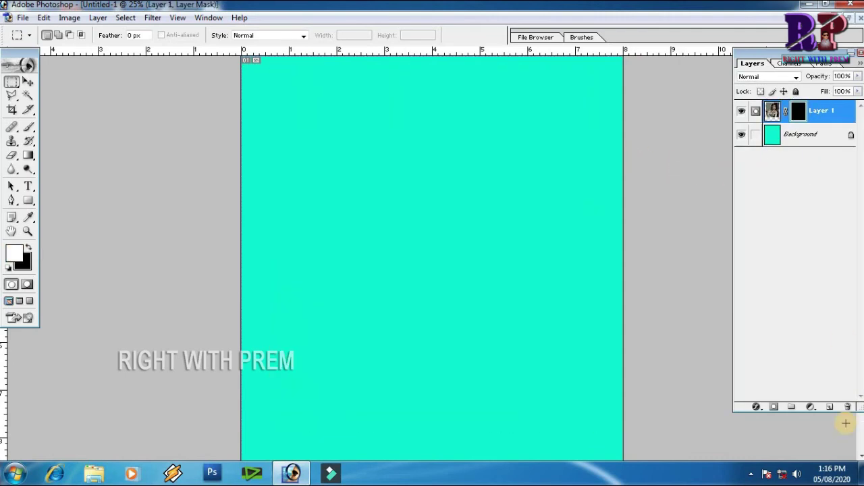
{"action": "left_click", "coordinate": [848, 408]}
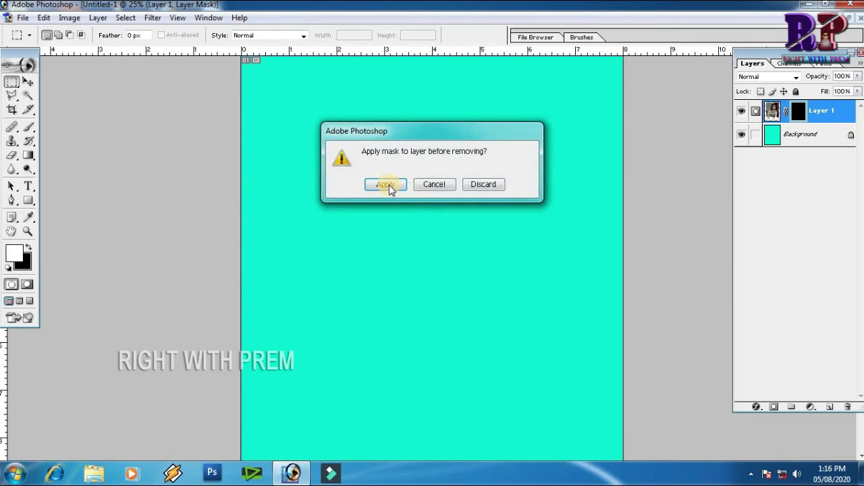
{"action": "left_click", "coordinate": [484, 185]}
{"action": "mouse_move", "coordinate": [474, 176]}
{"action": "left_mouse_down"}
{"action": "mouse_move", "coordinate": [475, 185]}
{"action": "mouse_move", "coordinate": [484, 162]}
{"action": "left_mouse_up"}
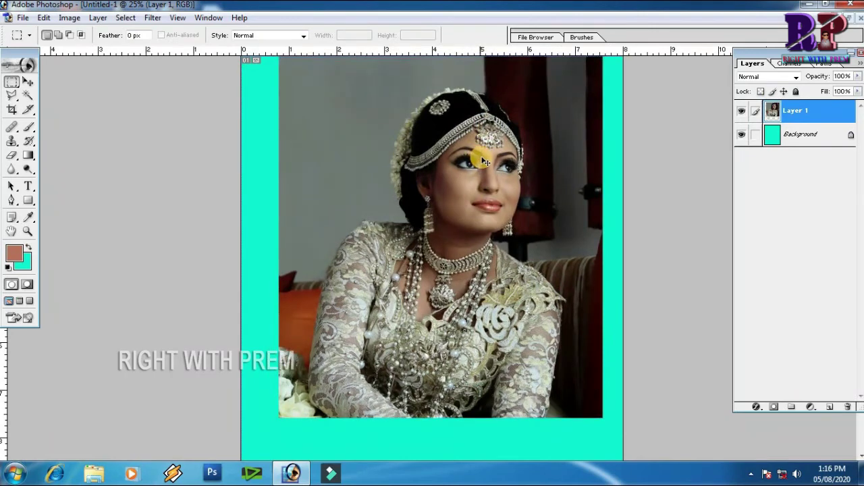
Step: Copy the whole portrait and paste it into the rectangular selection in Untitled-2
{"action": "key", "text": "ctrl+a"}
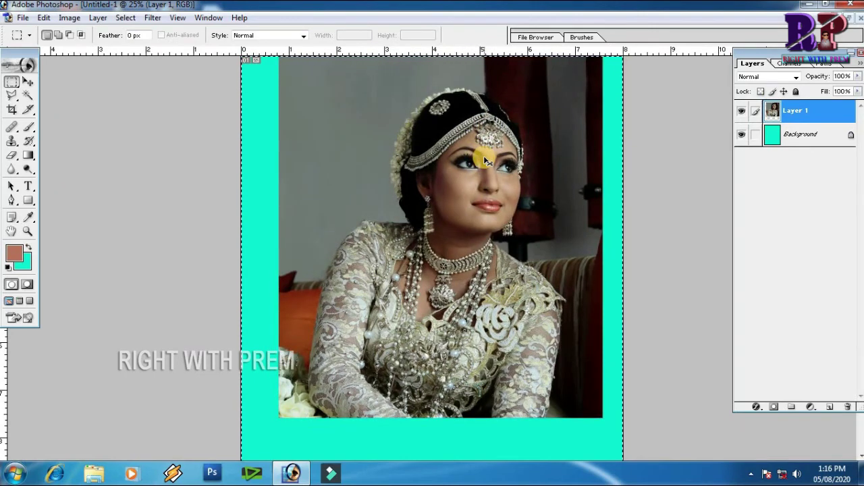
{"action": "key", "text": "ctrl+Tab"}
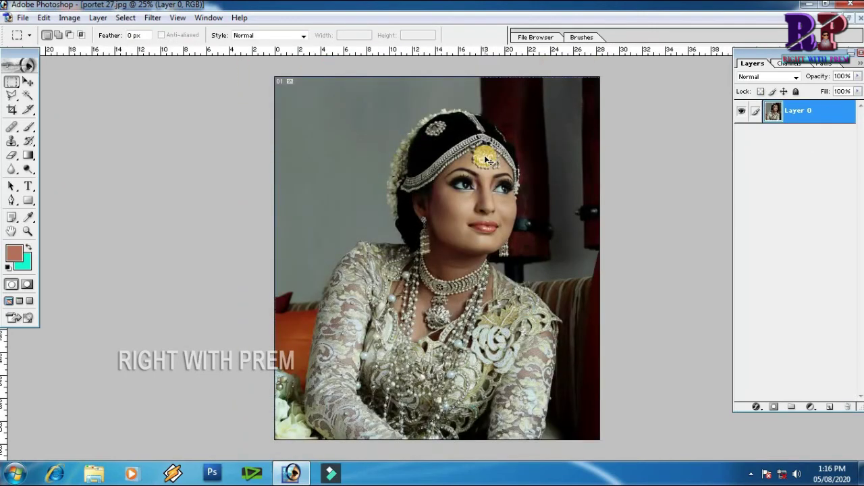
{"action": "key", "text": "ctrl+Tab"}
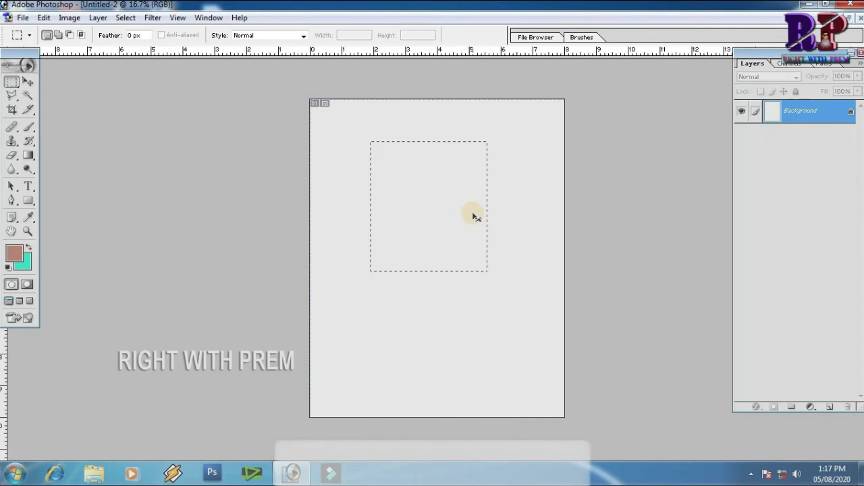
{"action": "key", "text": "ctrl+shift+v"}
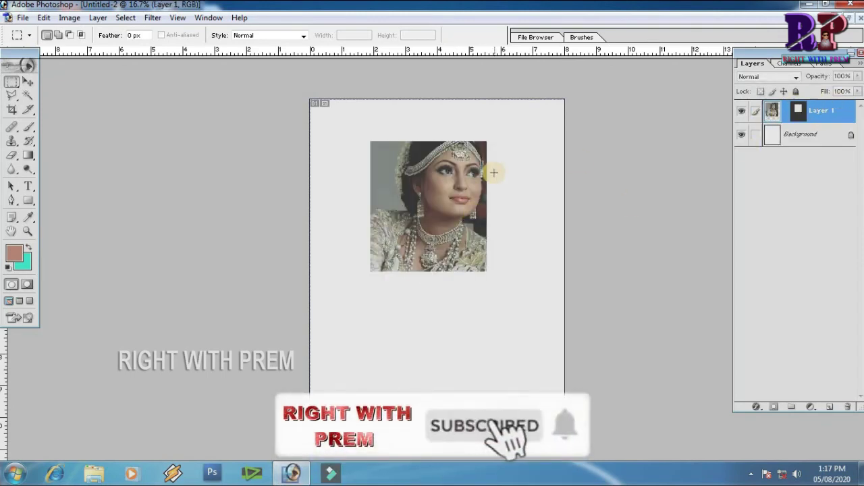
Step: Reposition the pasted portrait within its rectangular mask, keeping the mask in place
{"action": "mouse_move", "coordinate": [426, 208]}
{"action": "left_mouse_down"}
{"action": "mouse_move", "coordinate": [420, 193]}
{"action": "mouse_move", "coordinate": [436, 202]}
{"action": "left_mouse_up"}
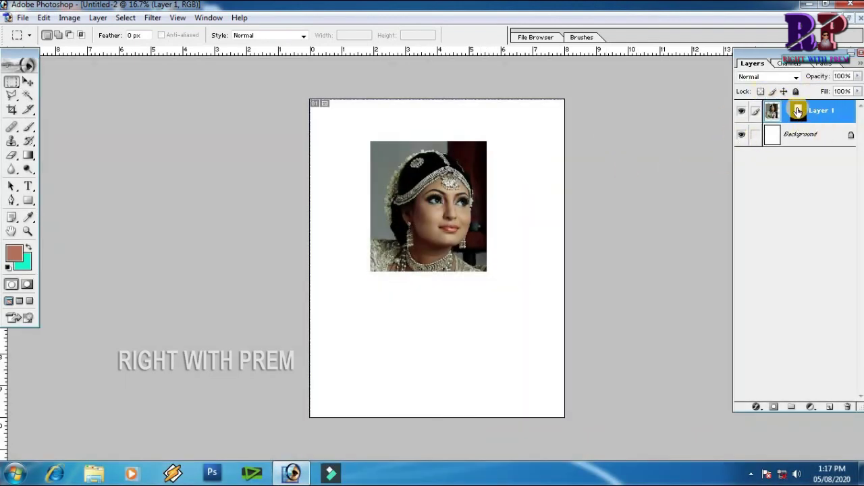
{"action": "left_click_drag", "start_coordinate": [448, 189], "coordinate": [592, 223]}
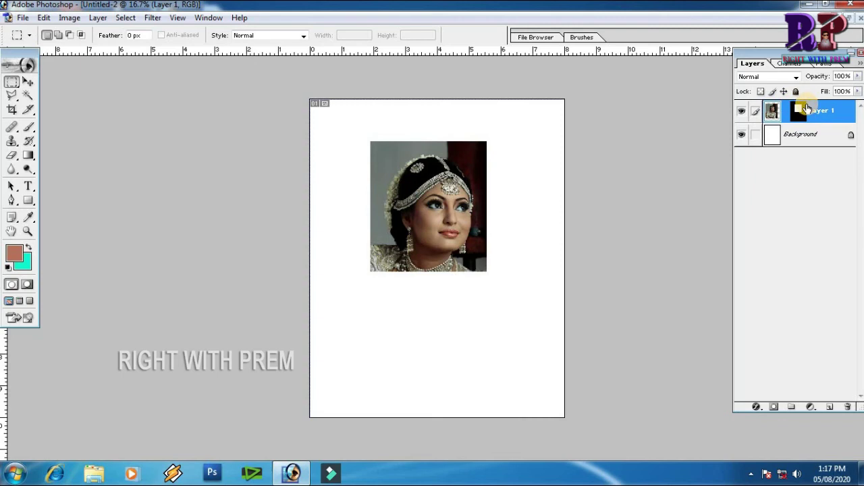
{"action": "mouse_move", "coordinate": [440, 196]}
{"action": "left_mouse_down"}
{"action": "mouse_move", "coordinate": [440, 180]}
{"action": "mouse_move", "coordinate": [439, 201]}
{"action": "left_mouse_up"}
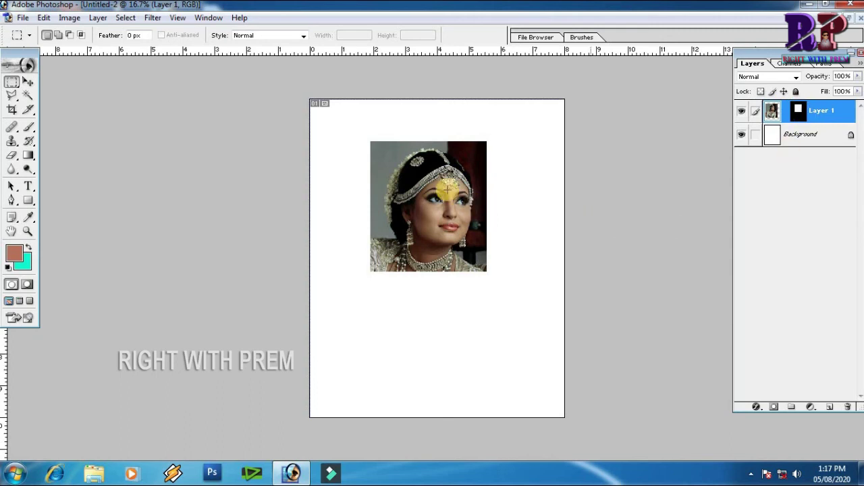
{"action": "left_click_drag", "start_coordinate": [445, 183], "coordinate": [419, 207]}
Step: Scale the masked portrait down to less than the mask's size and move it slightly upward
{"action": "key", "text": "ctrl+t"}
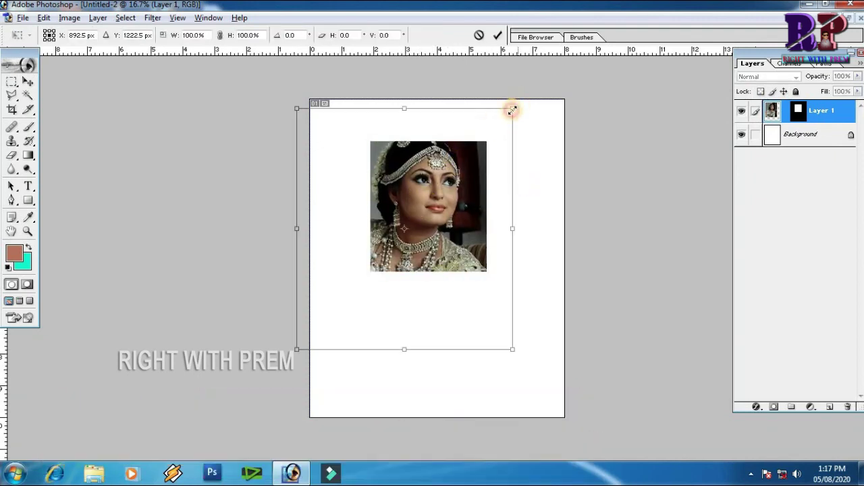
{"action": "left_click_drag", "start_coordinate": [513, 110], "coordinate": [460, 177]}
{"action": "key", "text": "Return"}
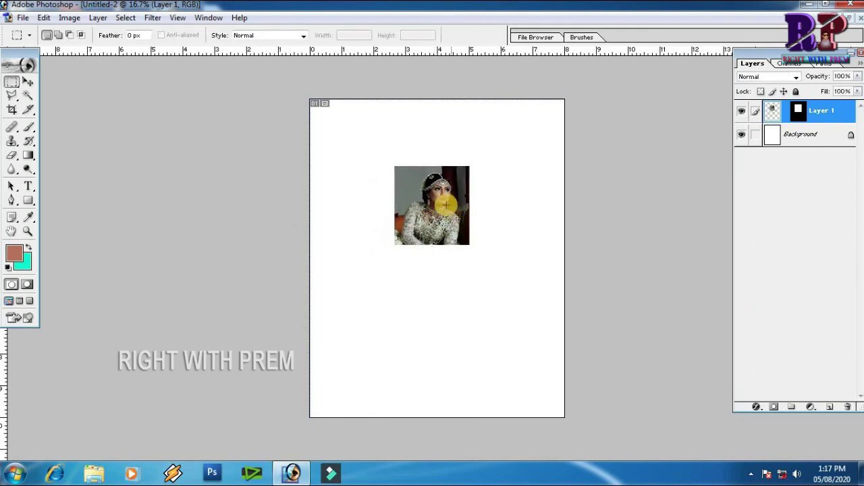
{"action": "mouse_move", "coordinate": [445, 204]}
{"action": "left_mouse_down"}
{"action": "mouse_move", "coordinate": [353, 190]}
{"action": "mouse_move", "coordinate": [532, 186]}
{"action": "mouse_move", "coordinate": [492, 185]}
{"action": "mouse_move", "coordinate": [419, 162]}
{"action": "mouse_move", "coordinate": [439, 191]}
{"action": "left_mouse_up"}
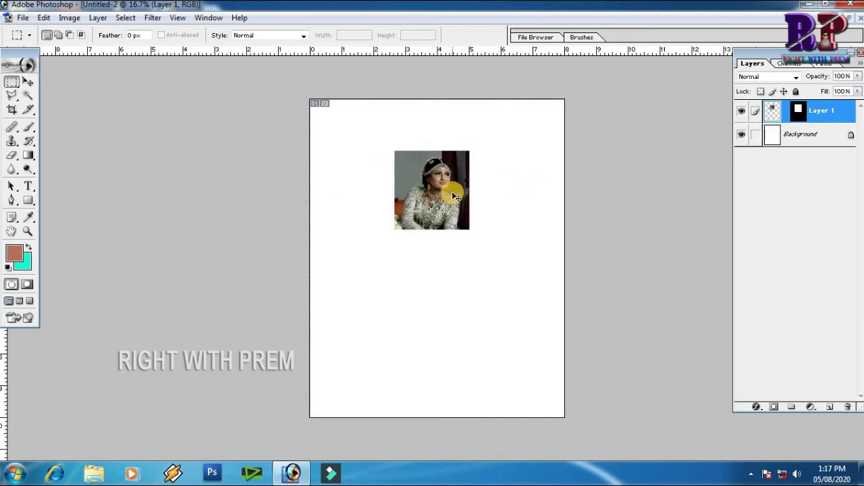
Step: Scale the portrait up to 180.9% to fill the mask, and reposition it slightly upward inside the rectangle
{"action": "key", "text": "ctrl+t"}
{"action": "left_click_drag", "start_coordinate": [469, 151], "coordinate": [504, 115]}
{"action": "left_click_drag", "start_coordinate": [455, 169], "coordinate": [452, 186]}
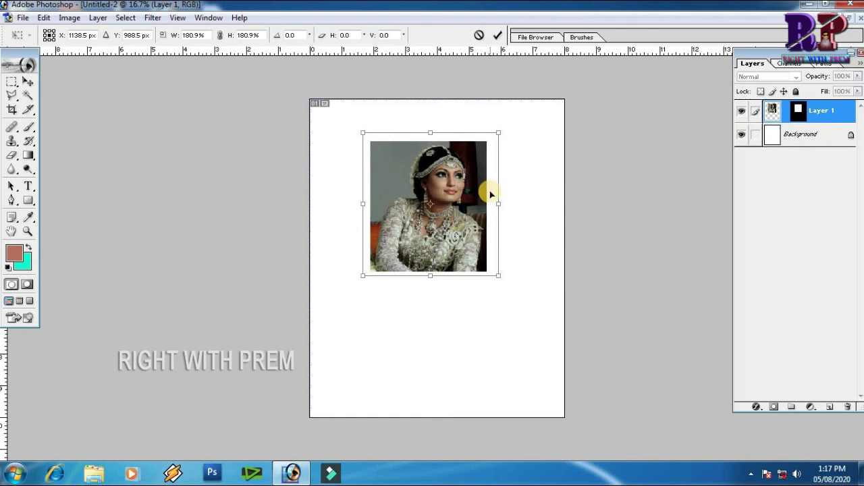
{"action": "key", "text": "Return"}
{"action": "key", "text": "m"}
{"action": "left_click_drag", "start_coordinate": [456, 200], "coordinate": [456, 177]}
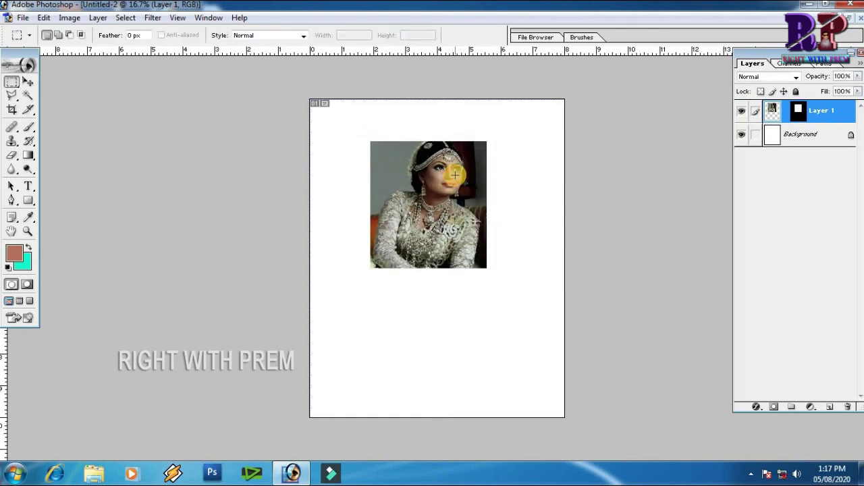